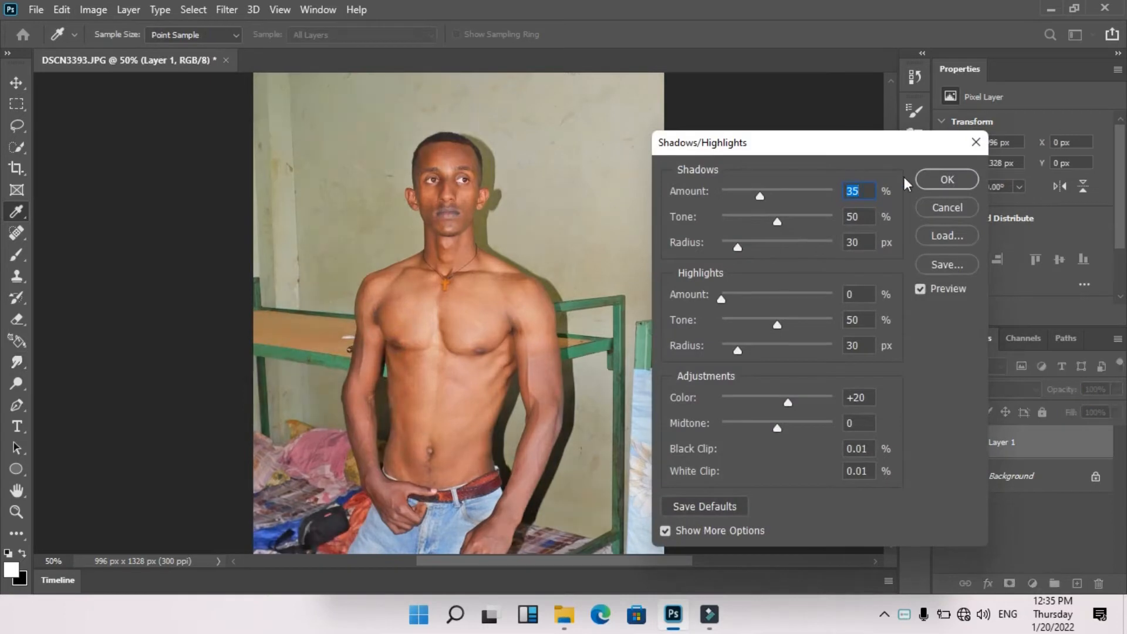
- Apply Shadows/Highlights to Layer 1: shadows amount 1%, tone 21%; highlights amount 21%, tone 41%, radius 12 px; color +5, midtone -14
left_click_drag(736, 193, 722, 193)
left_click_drag(721, 297, 744, 297)
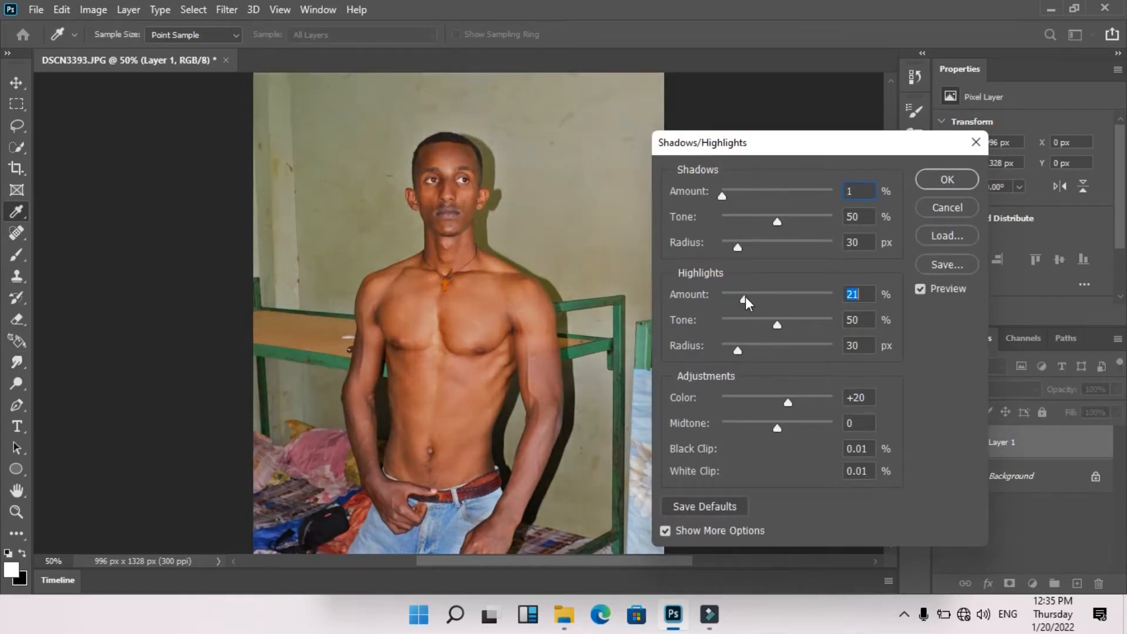
left_click_drag(777, 427, 769, 428)
left_click_drag(738, 350, 728, 351)
left_click_drag(777, 324, 766, 324)
left_click_drag(777, 221, 746, 225)
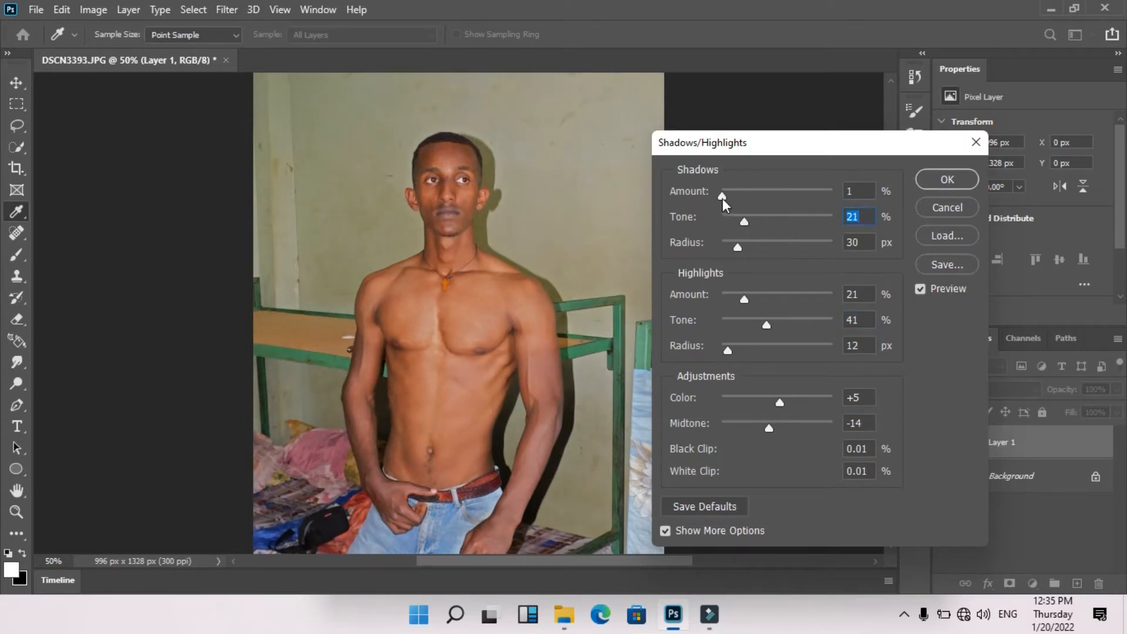
left_click(946, 186)
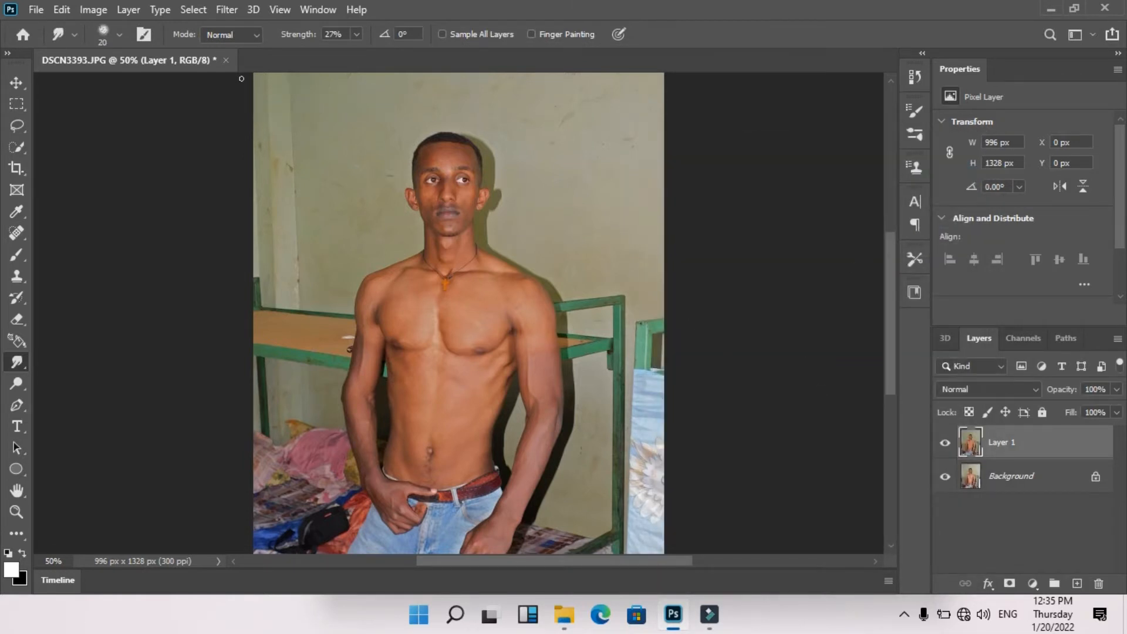
- Select the man in the photo automatically with Select Subject
left_click(13, 149)
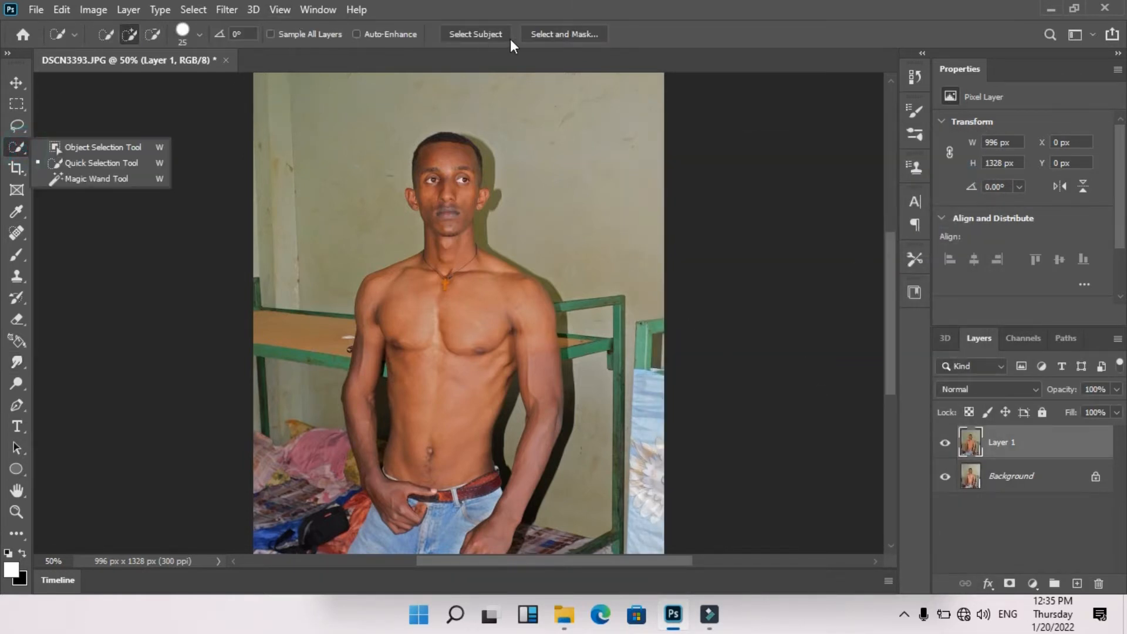
left_click(484, 34)
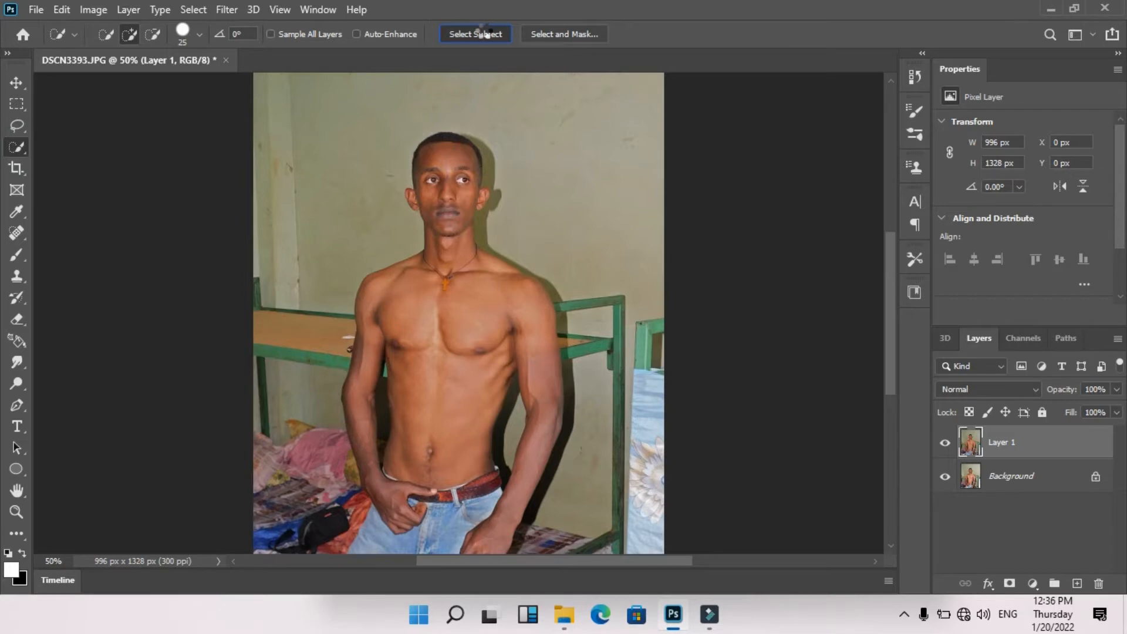
- Trim the selection edge along the man's neck and shoulder beside the wall shadow using a size 10 Quick Selection brush
key("ctrl+plus")
key("ctrl+plus")
key("ctrl+plus")
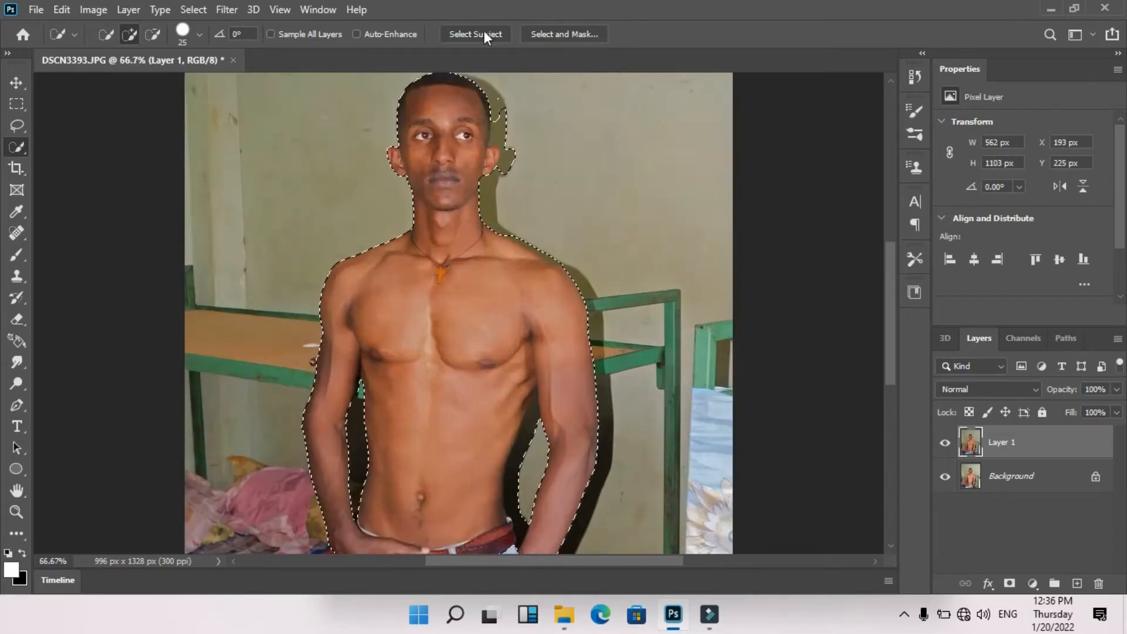
scroll(604, 269, "up", 10)
key("alt")
key("[")
key("[")
key("[")
scroll(586, 293, "down", 5)
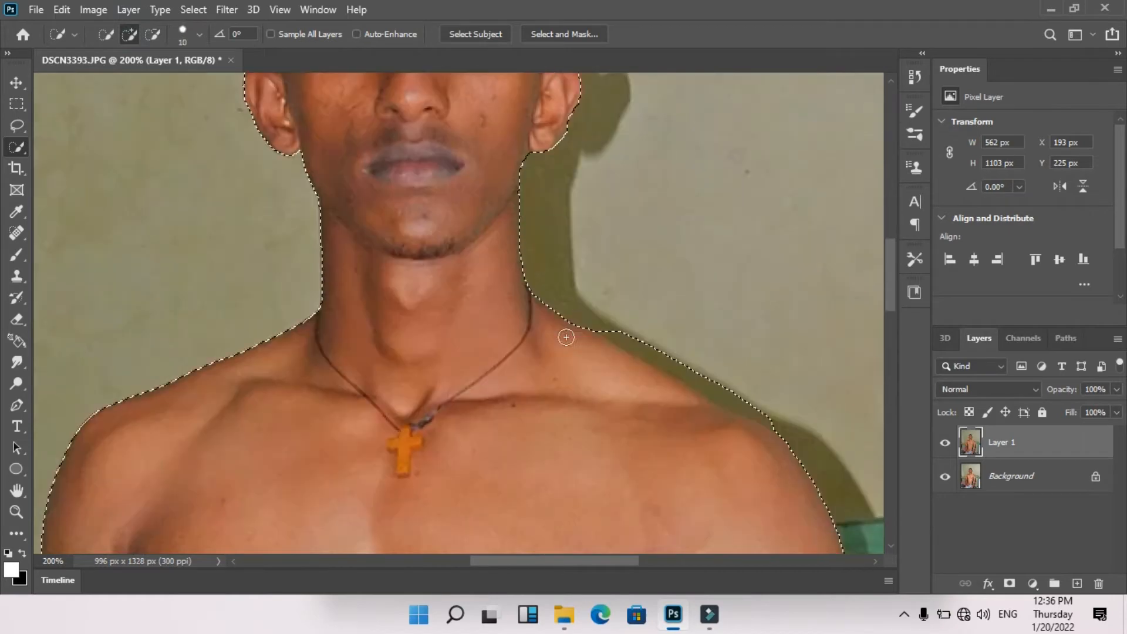
left_click_drag(702, 385, 710, 387)
left_click(725, 390)
- Correct the selection around the gap between the man's torso and his arm with the Quick Selection brush
scroll(657, 340, "down", 10)
mouse_move(666, 325)
left_mouse_down()
mouse_move(657, 411)
mouse_move(639, 455)
left_mouse_up()
scroll(642, 448, "down", 3)
scroll(628, 352, "up", 4)
key("shift")
mouse_move(657, 229)
left_mouse_down()
mouse_move(648, 245)
mouse_move(668, 211)
left_mouse_up()
- Add the missing parts of the jeans, around the fly and below the hand, to the selection
scroll(668, 210, "down", 10)
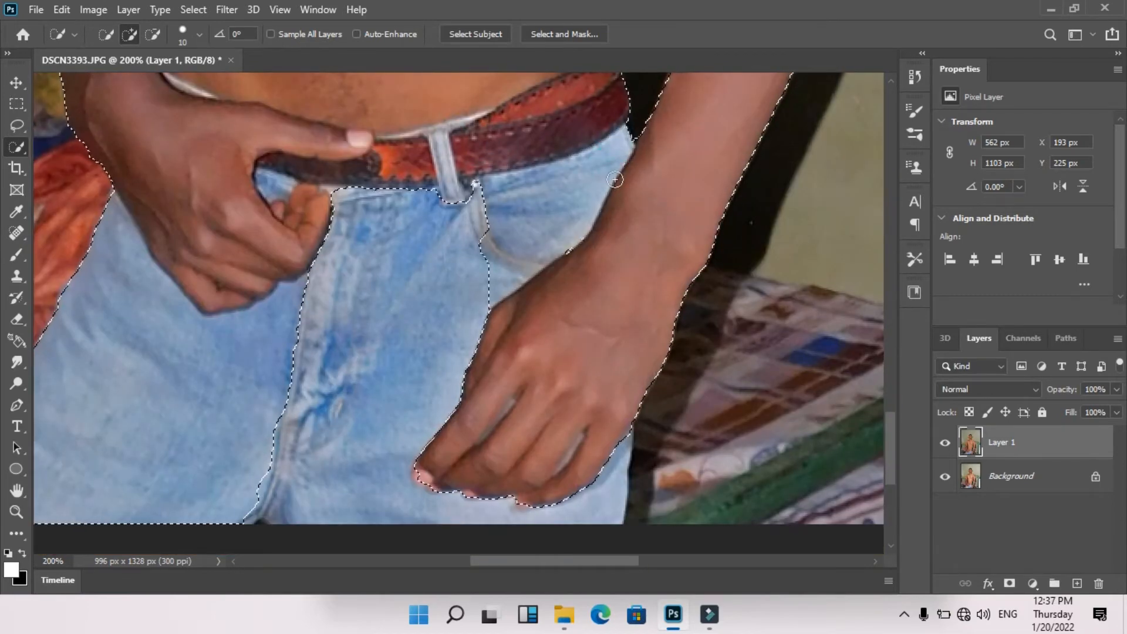
mouse_move(443, 189)
left_mouse_down()
mouse_move(335, 208)
mouse_move(322, 337)
mouse_move(271, 487)
mouse_move(321, 279)
left_mouse_up()
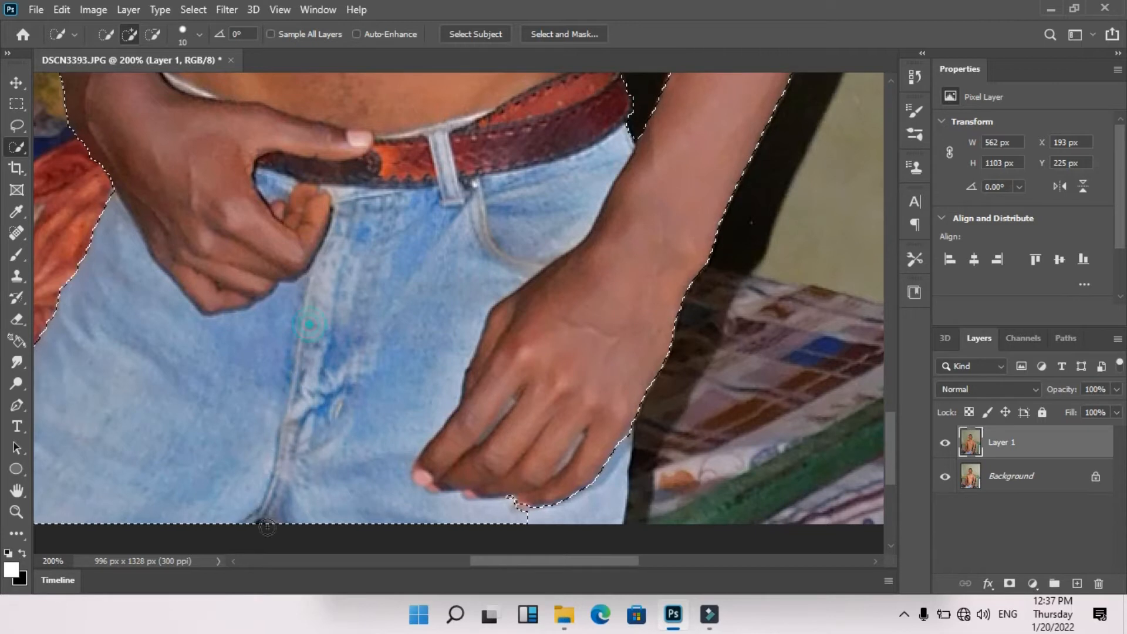
left_click_drag(622, 431, 607, 469)
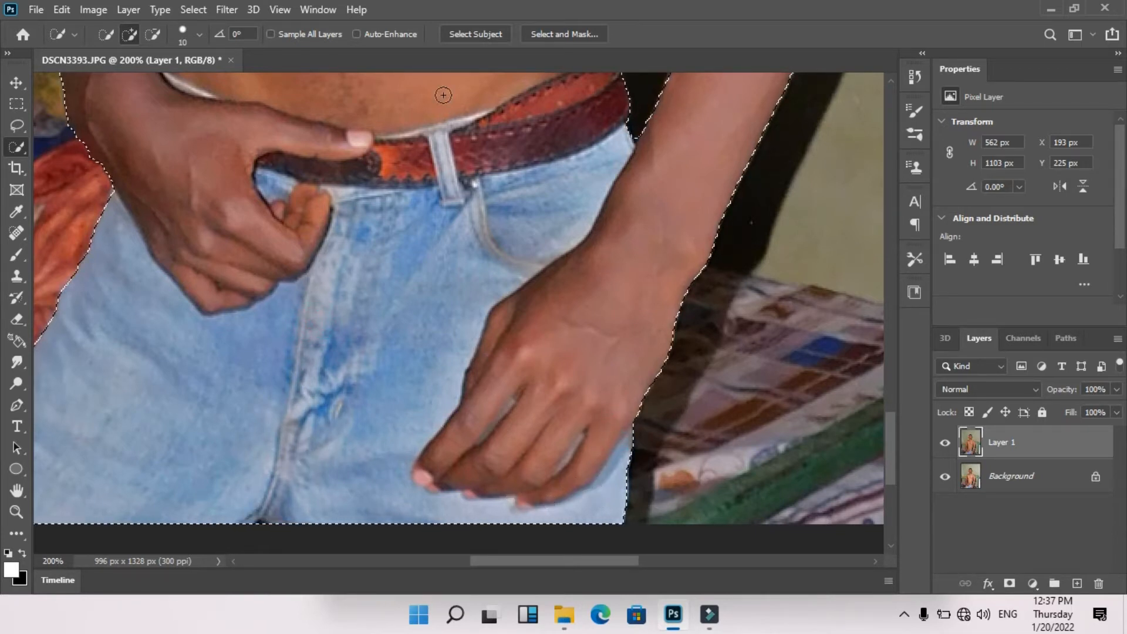
- Touch up the selection in the gap between torso and arm in Select and Mask with a size 15 brush
left_click(565, 35)
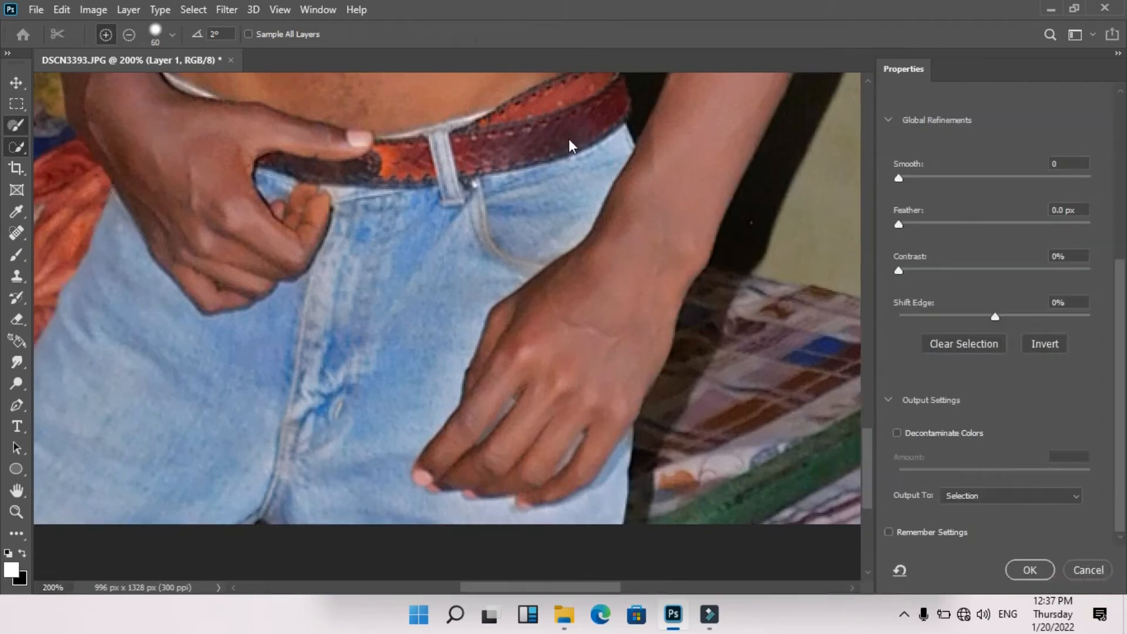
scroll(603, 279, "up", 11)
key("bracketleft")
key("bracketleft")
key("bracketleft")
key("bracketleft")
key("bracketleft")
key("bracketleft")
key("bracketleft")
key("bracketleft")
left_click_drag(675, 255, 634, 335)
scroll(599, 435, "down", 3)
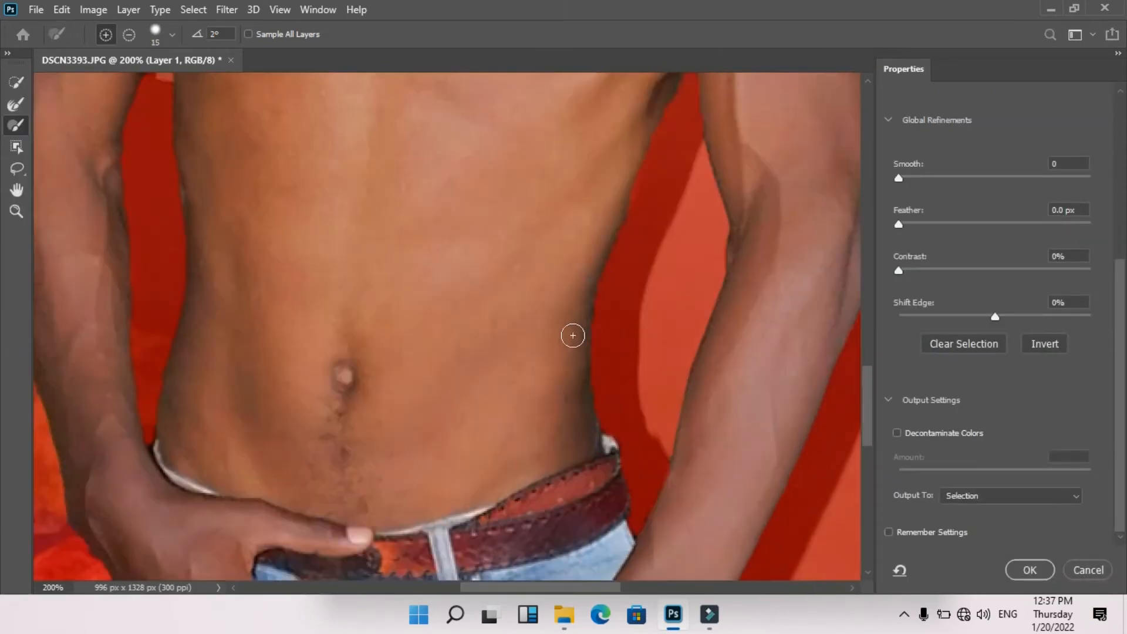
scroll(394, 340, "up", 2)
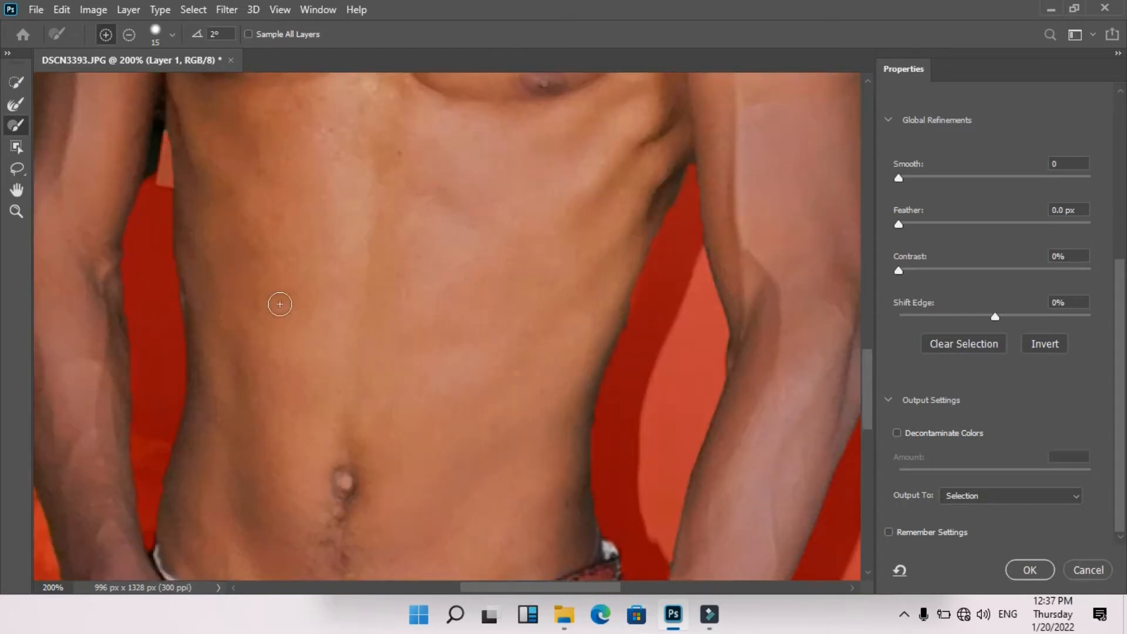
- Output the refined selection as a New Layer with Layer Mask
key("ctrl+minus")
key("ctrl+minus")
key("ctrl+minus")
key("ctrl+minus")
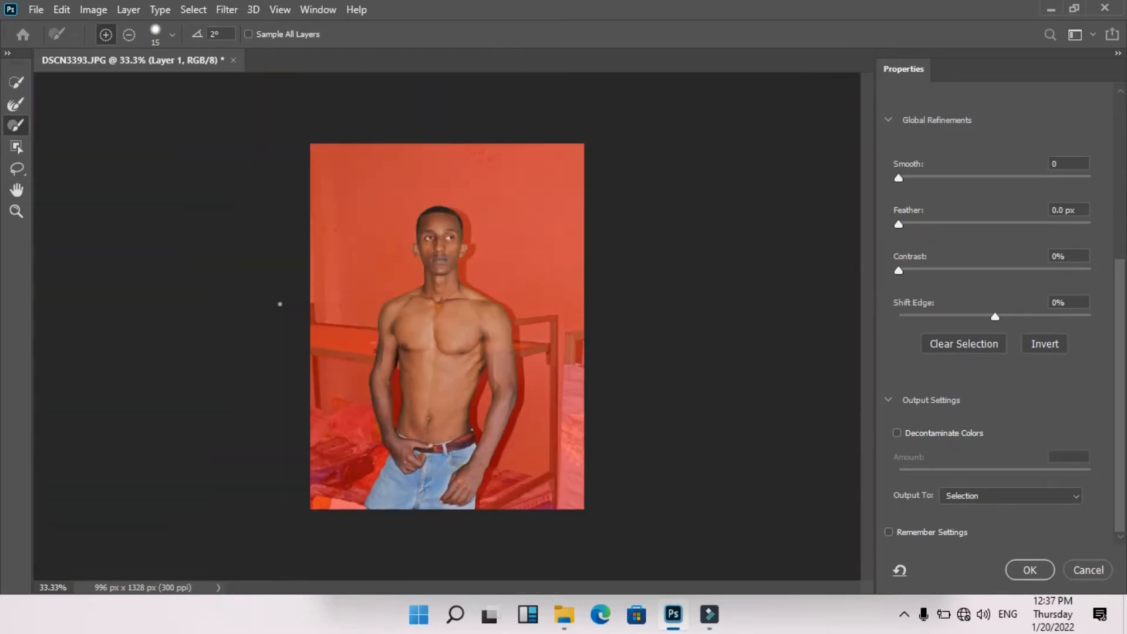
left_click(1037, 499)
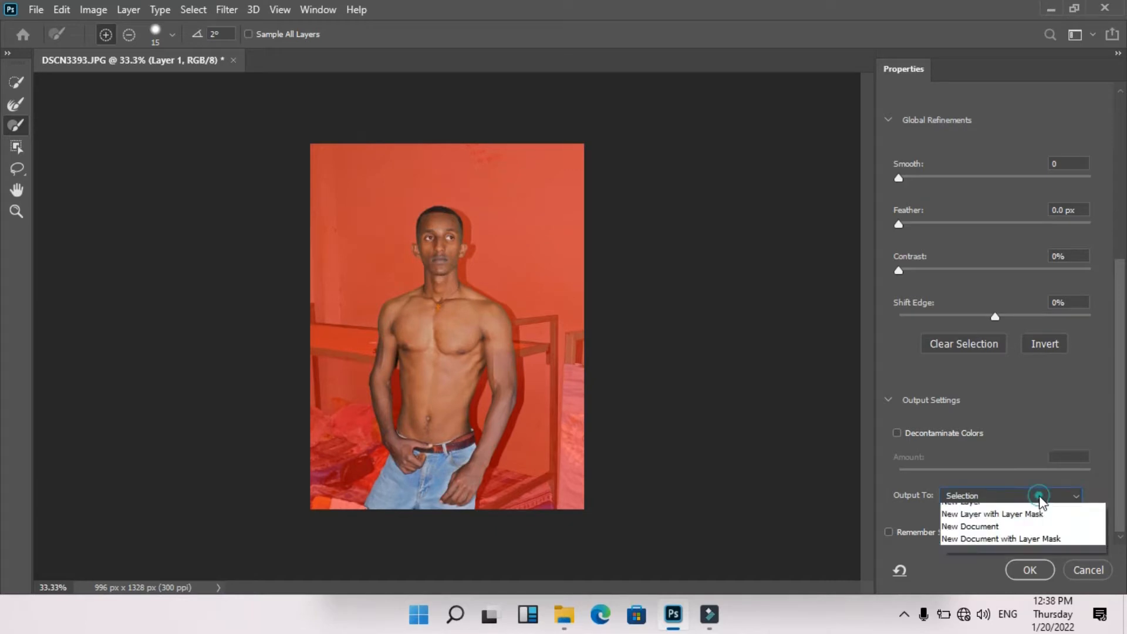
left_click(1027, 547)
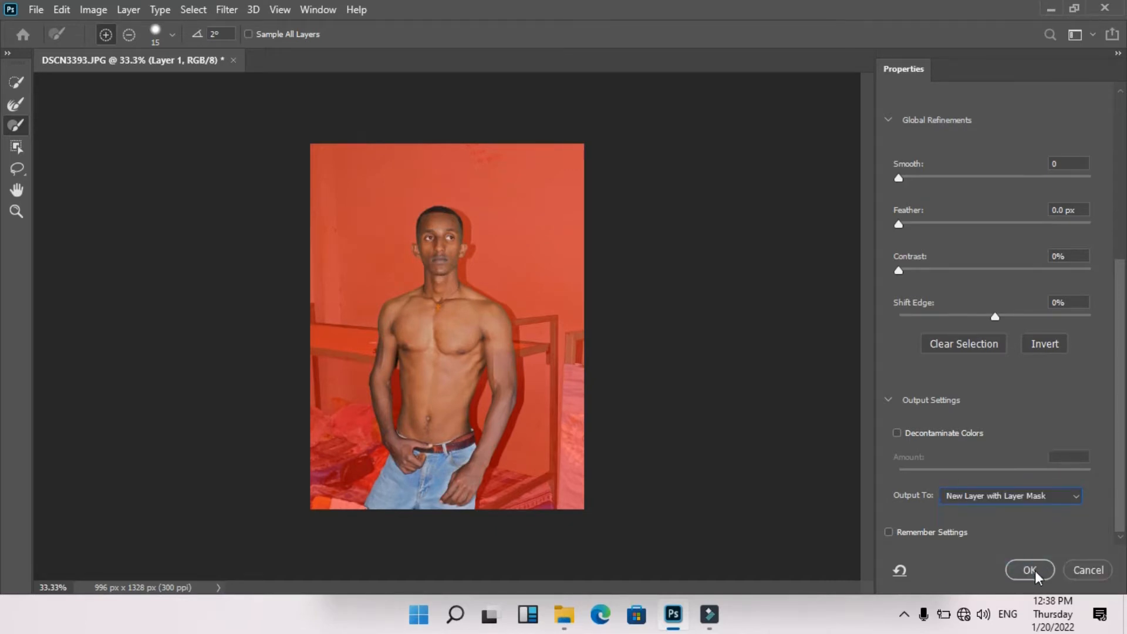
left_click(1030, 570)
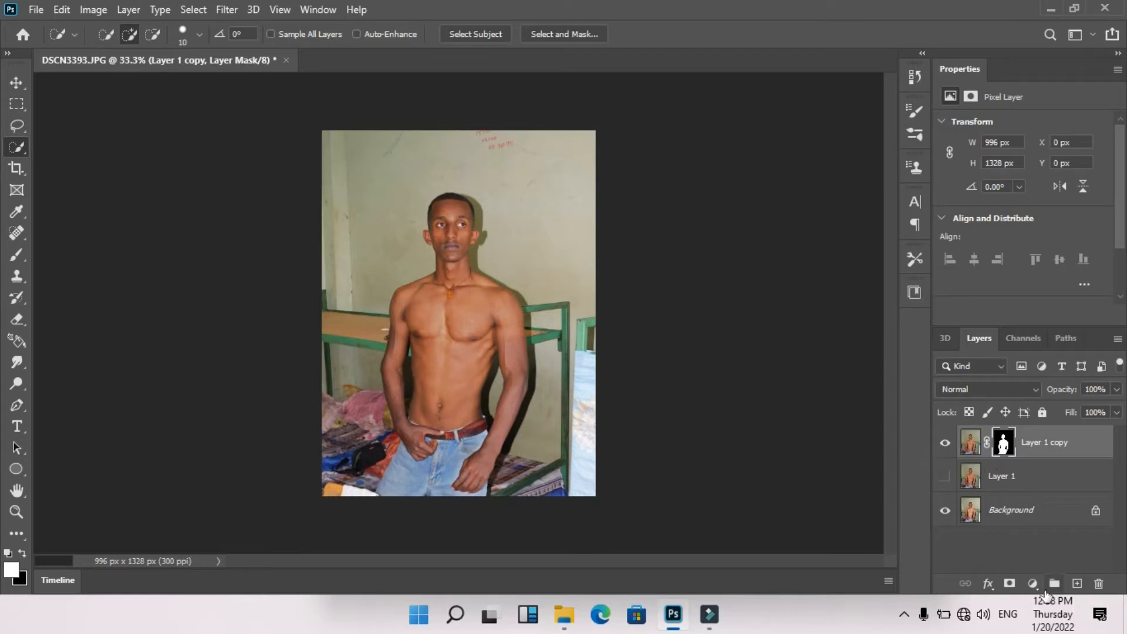
- Add a Solid Color fill layer in black (000000) and place it directly below the masked cutout layer
left_click(1032, 582)
left_click(1050, 292)
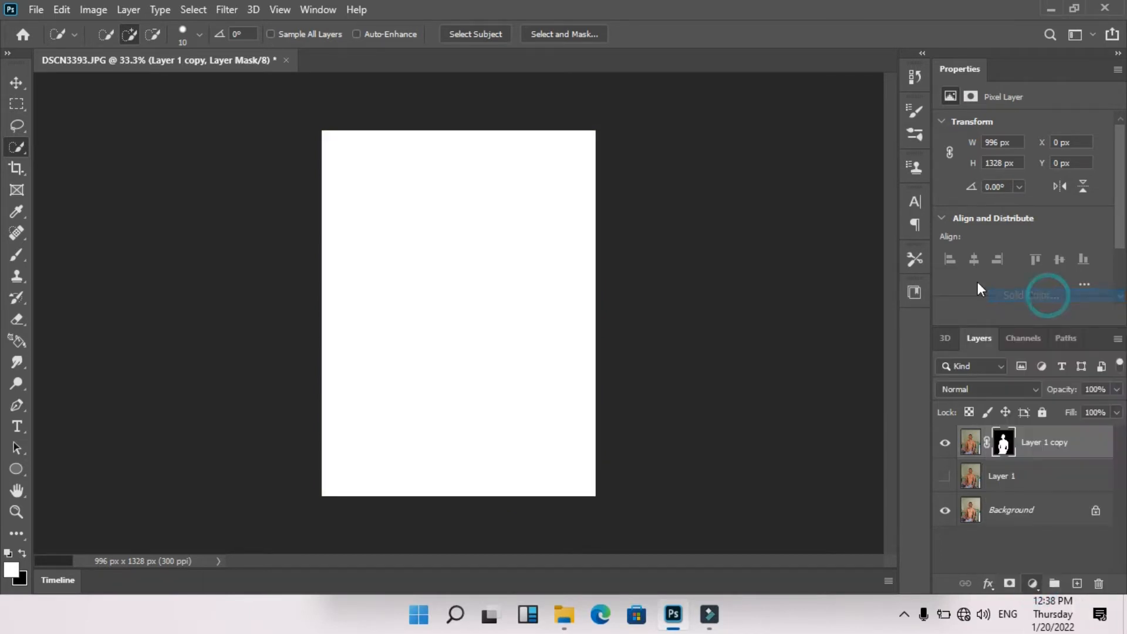
type("000000")
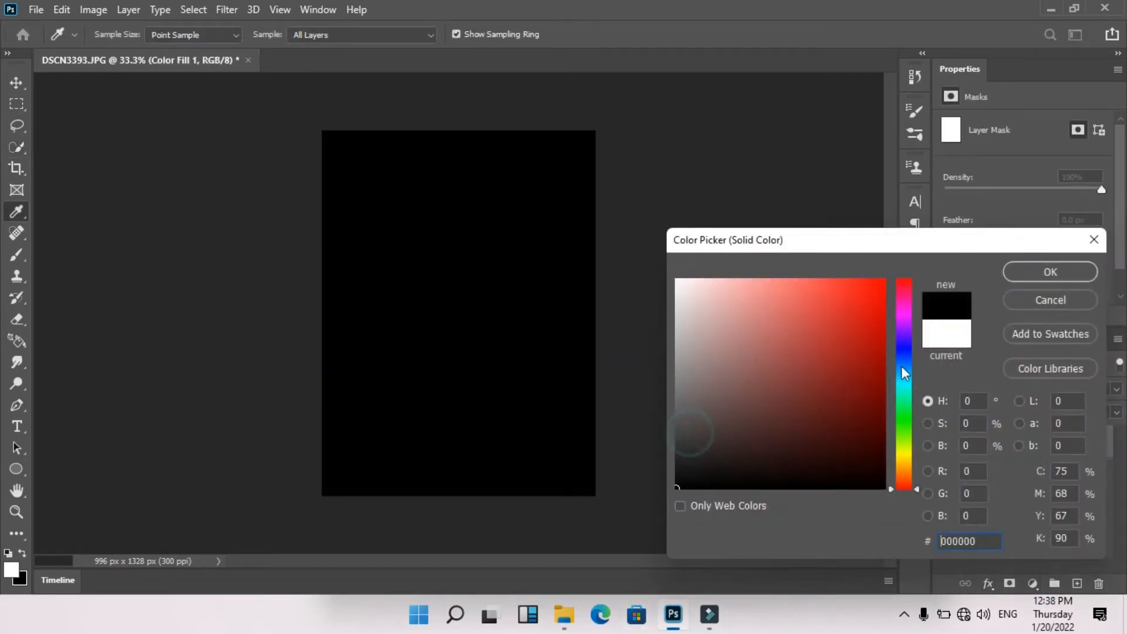
left_click(1050, 270)
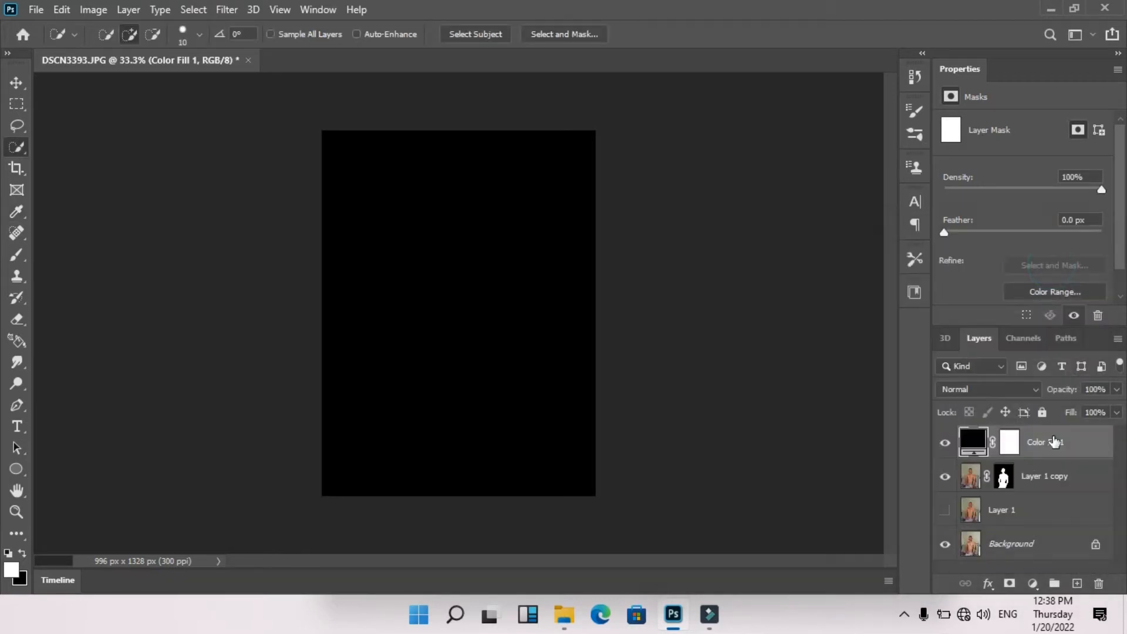
left_click_drag(1031, 441, 1035, 487)
- Add a Black & White adjustment layer above Layer 1 copy and set Reds to 49
left_click(1034, 443)
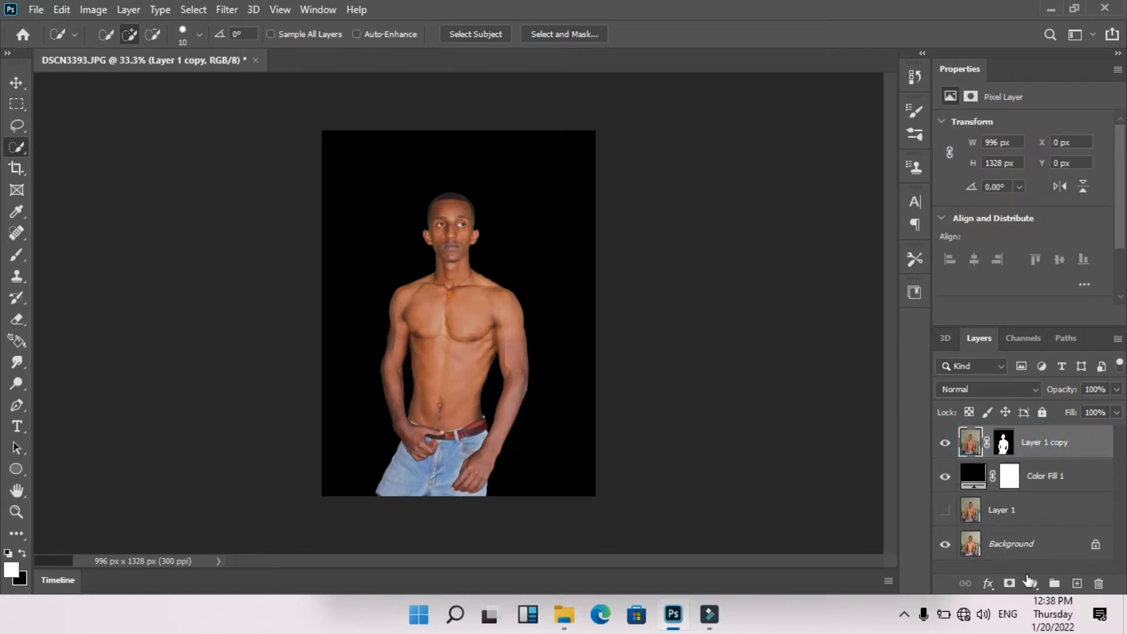
left_click(1032, 583)
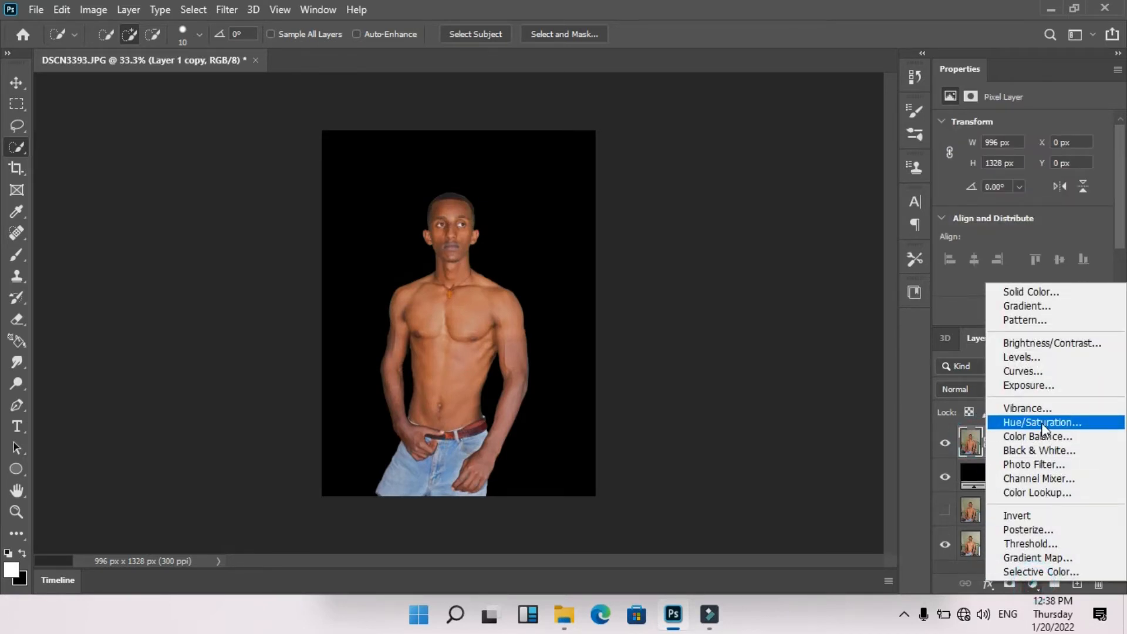
left_click(1039, 450)
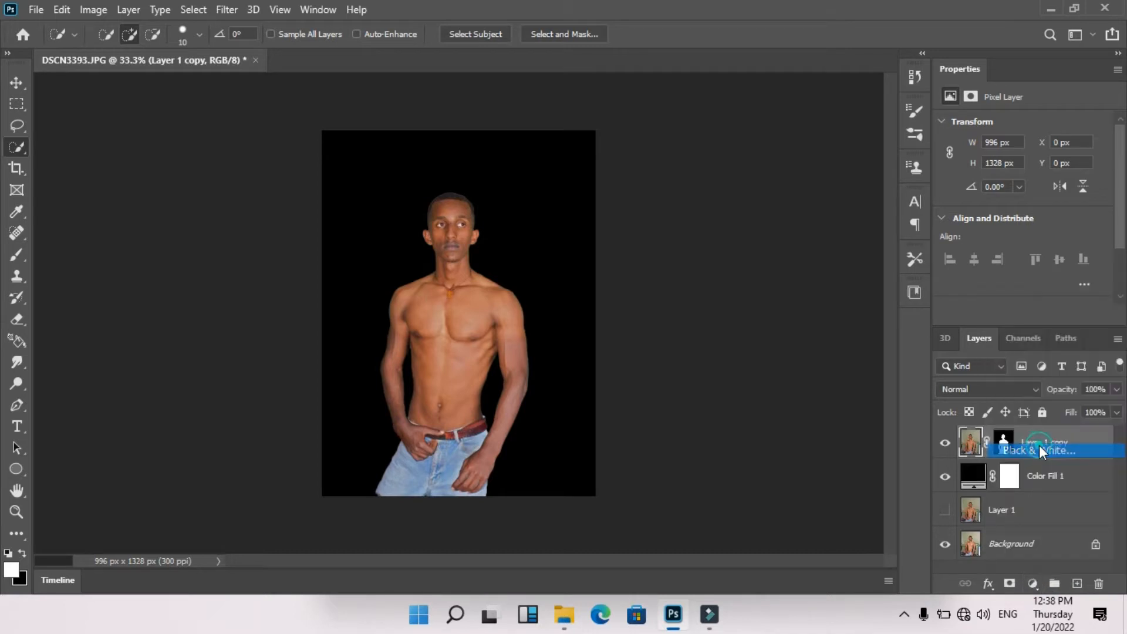
mouse_move(1020, 185)
left_mouse_down()
mouse_move(1033, 216)
mouse_move(1022, 184)
left_mouse_up()
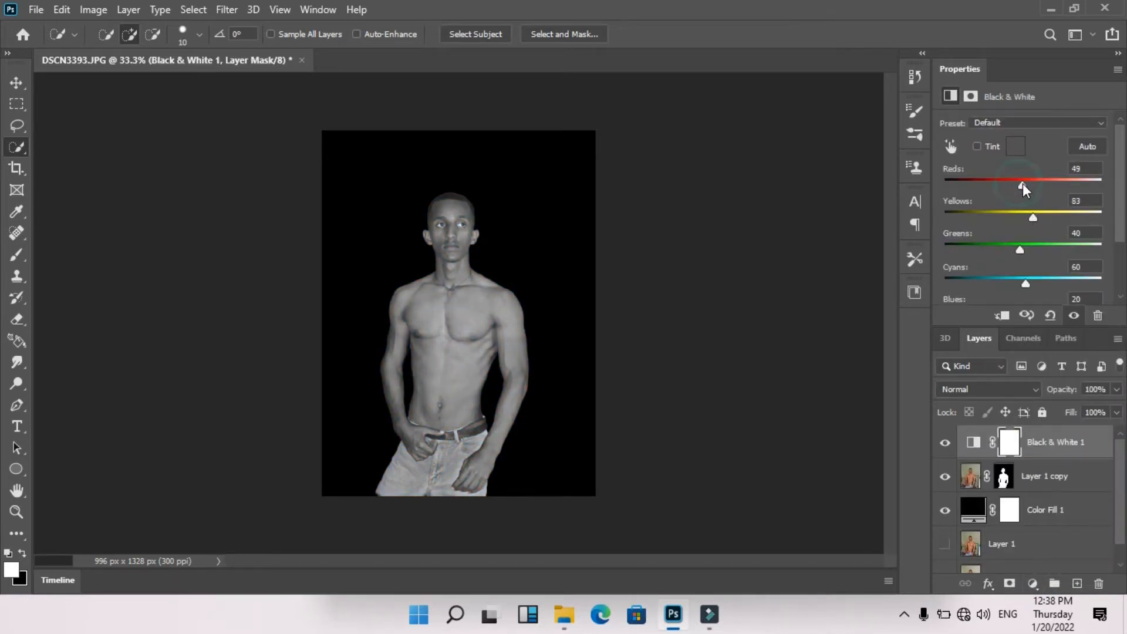
- Darken Layer 1 copy with a Curves adjustment, placing a midtone point at input 152, output 115
left_click(976, 478)
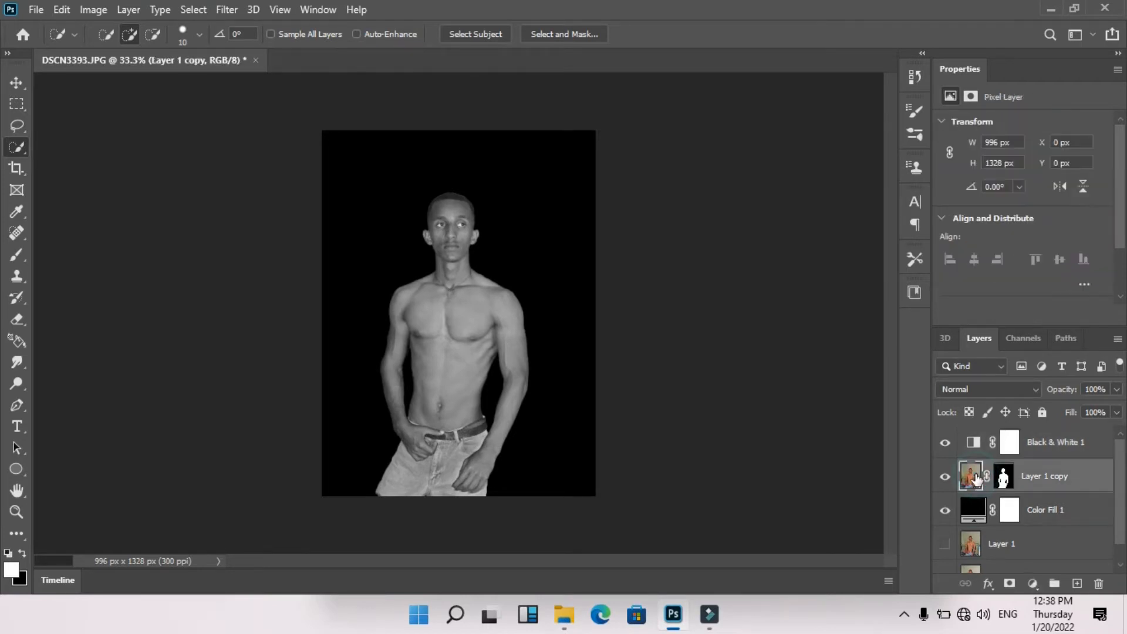
key("ctrl+m")
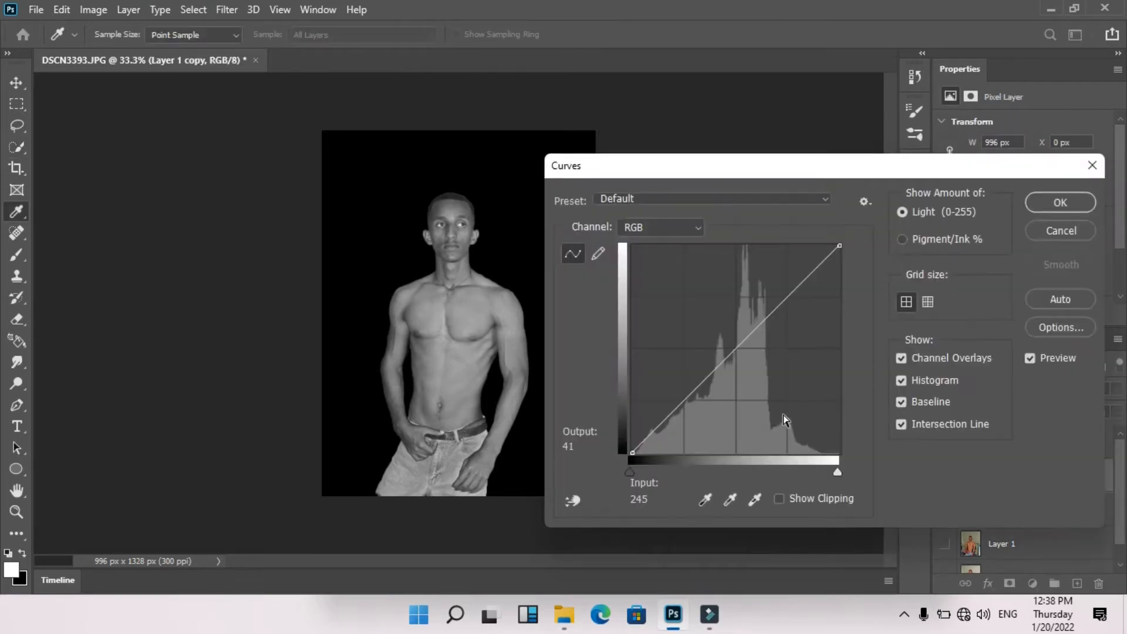
left_click_drag(738, 346, 754, 357)
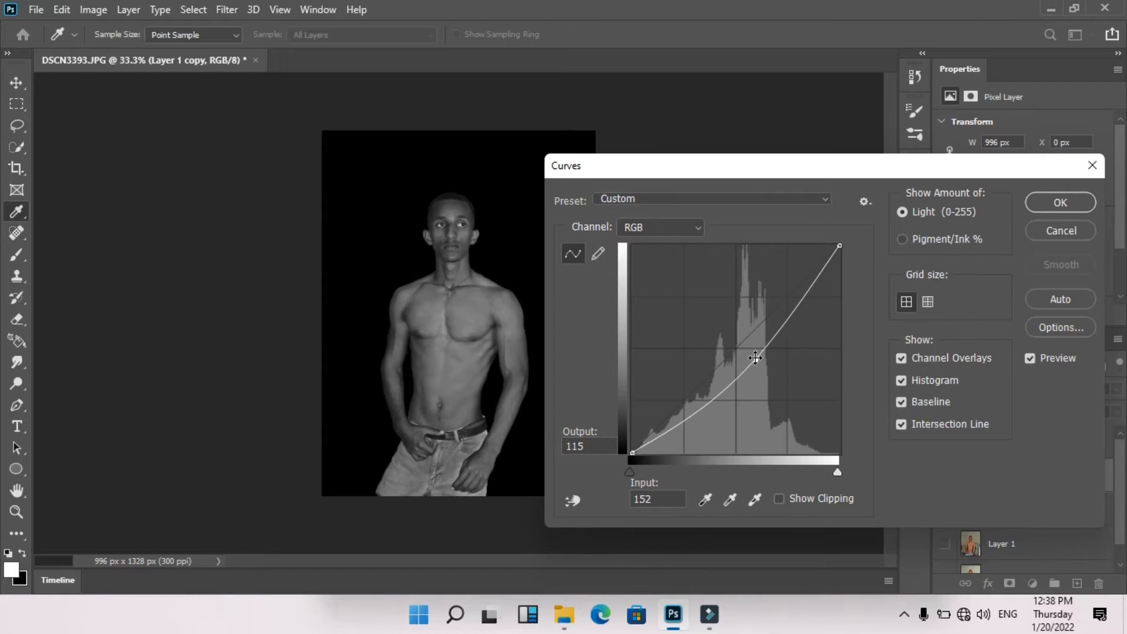
left_click(1075, 205)
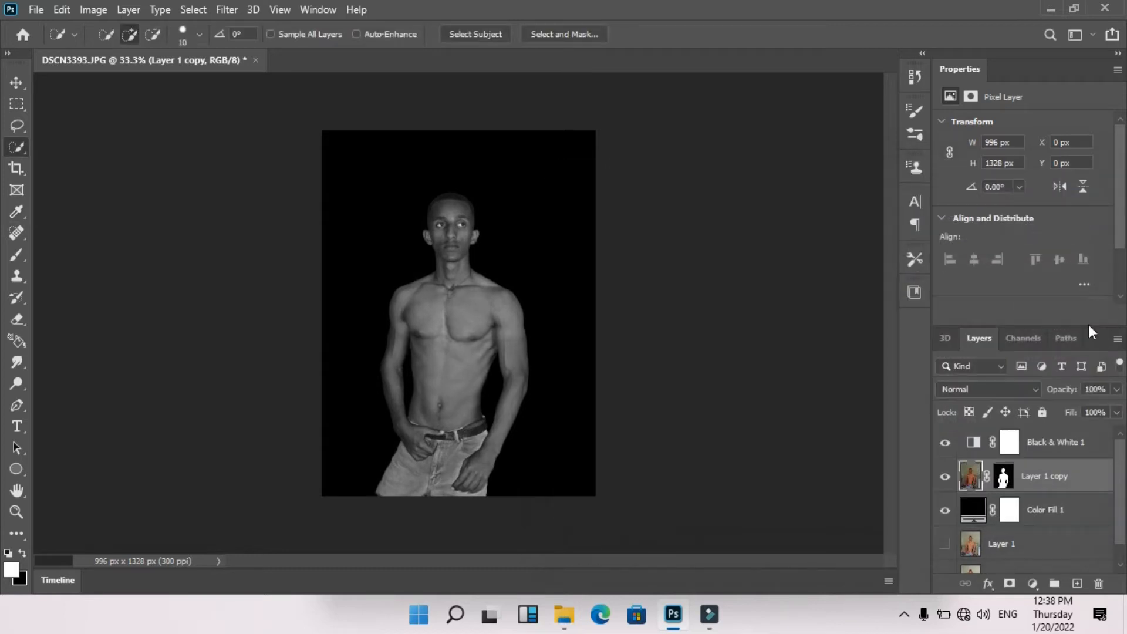
- Set the Black & White adjustment to Reds 57 and Yellows 125, and hide that adjustment layer
left_click(1055, 447)
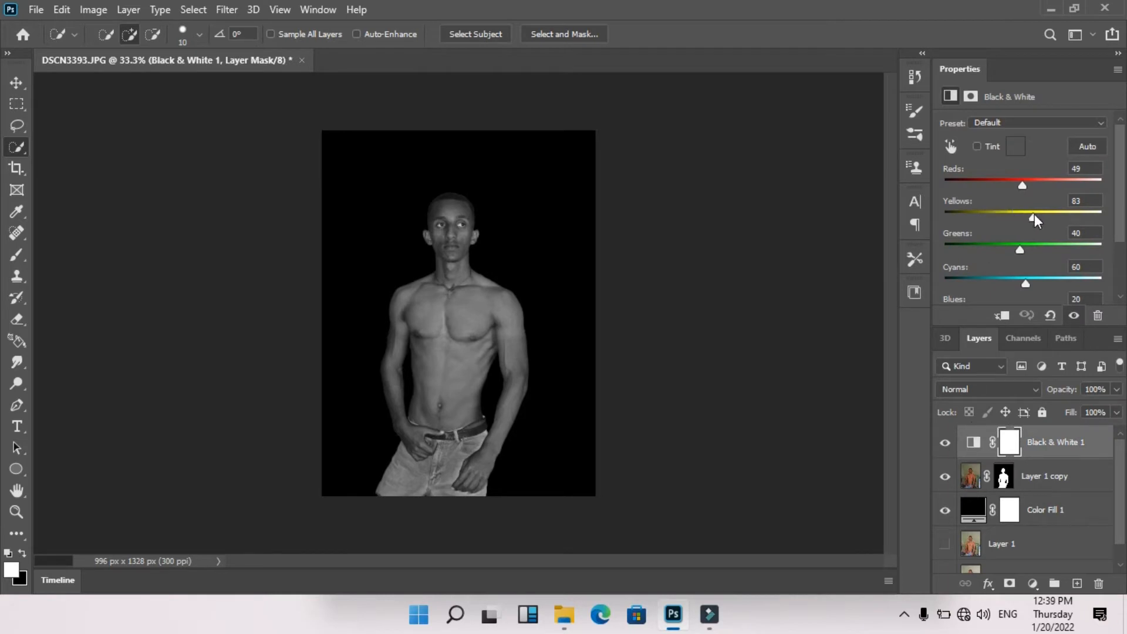
left_click_drag(1037, 214, 1025, 180)
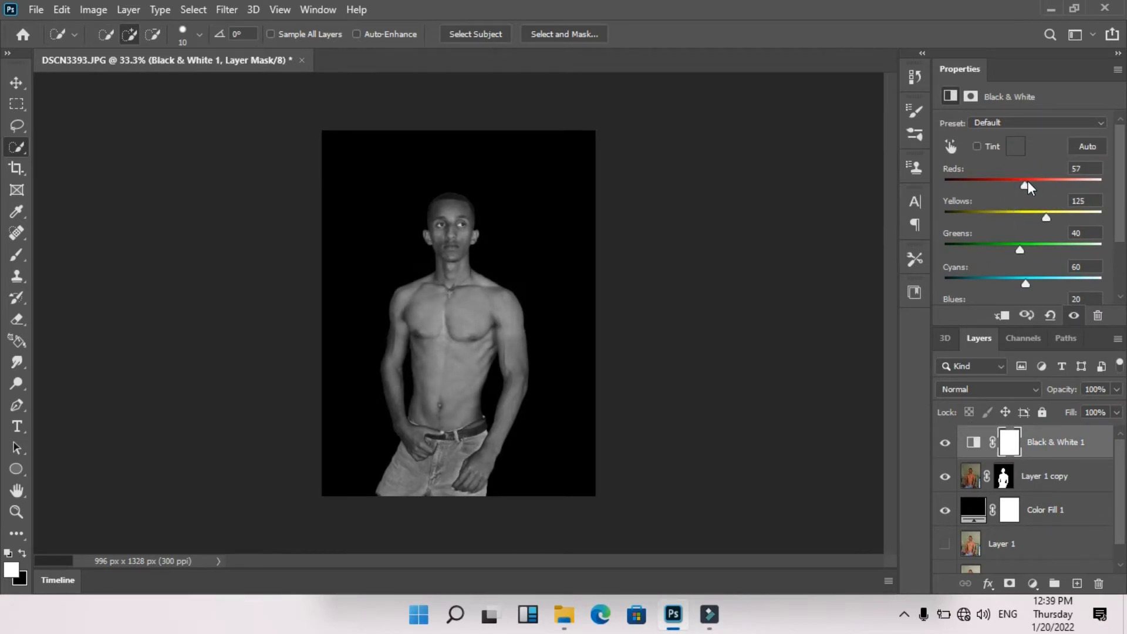
left_click(944, 442)
- Smooth the forehead skin on Layer 1 copy with the Smudge tool at 27% strength and brush size 30
left_click(970, 476)
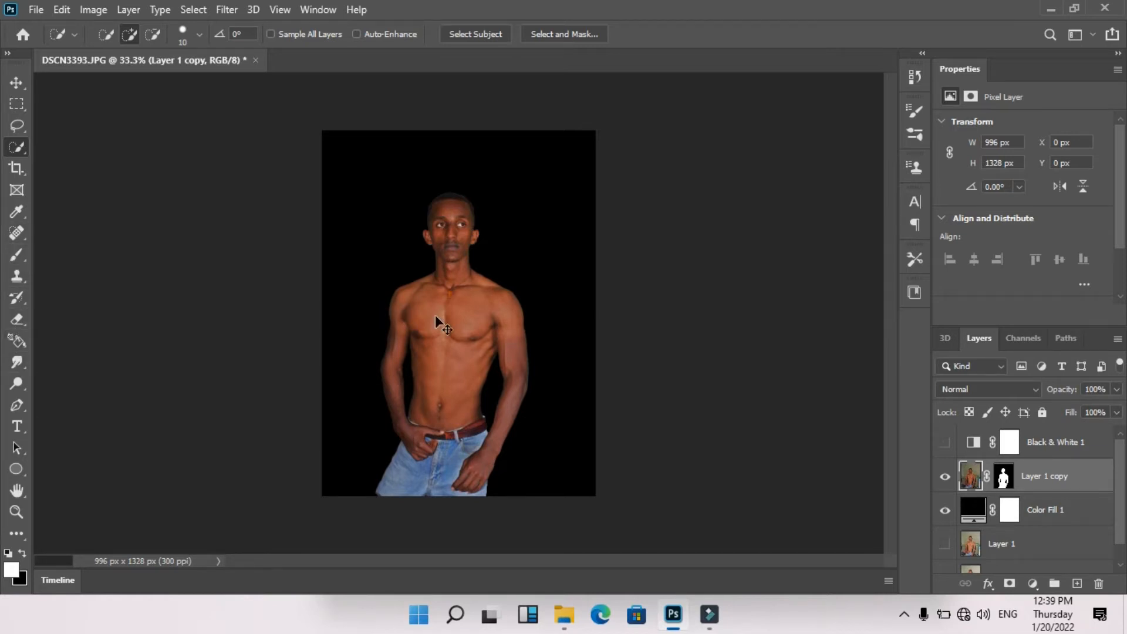
key("ctrl+plus")
key("ctrl+plus")
key("ctrl+plus")
scroll(434, 317, "up", 10)
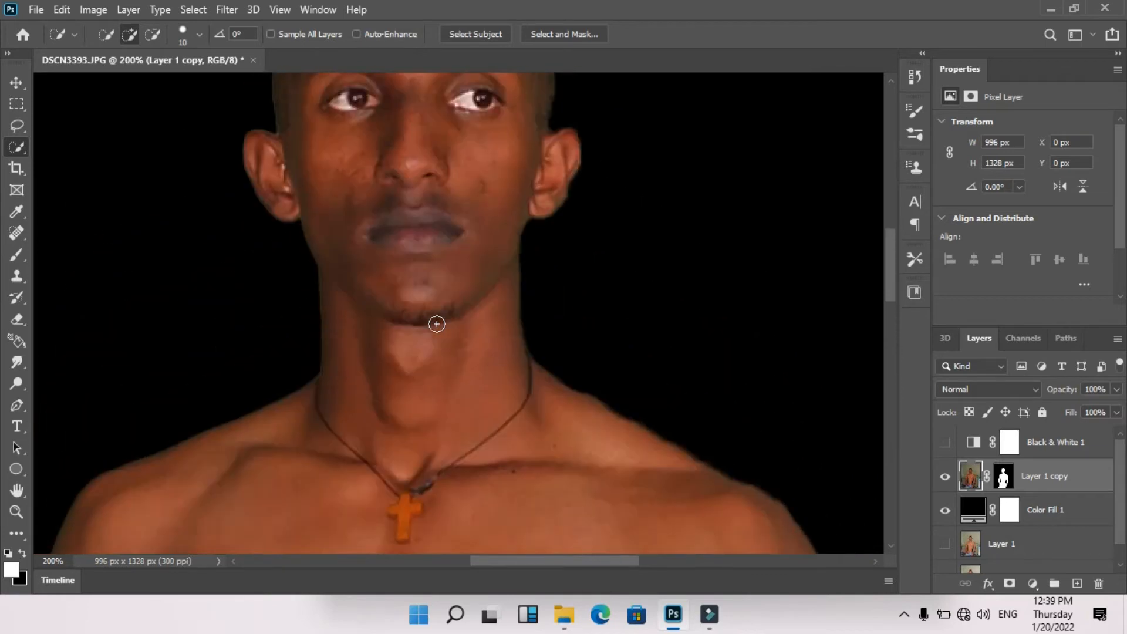
scroll(437, 323, "up", 3)
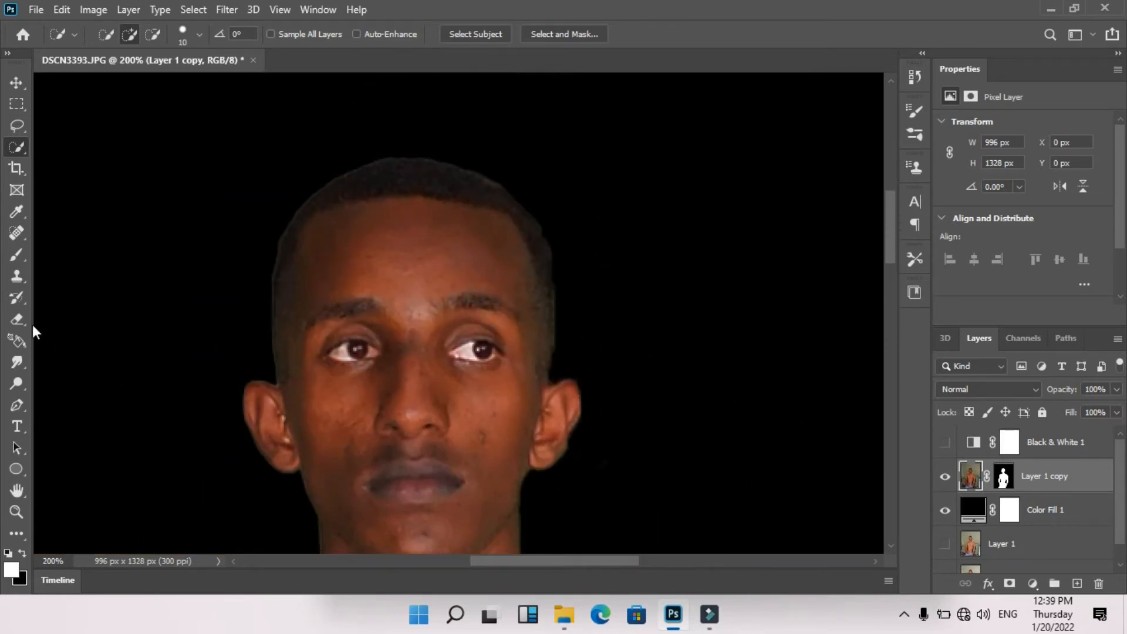
left_click(16, 362)
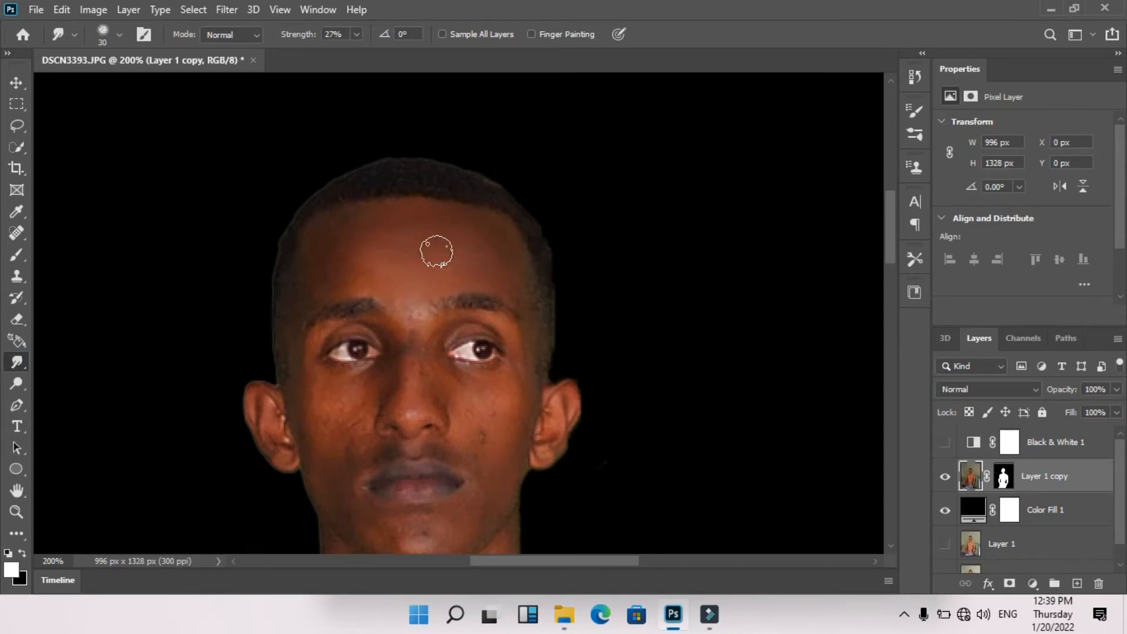
mouse_move(349, 271)
left_mouse_down()
mouse_move(376, 277)
mouse_move(367, 267)
mouse_move(439, 261)
left_mouse_up()
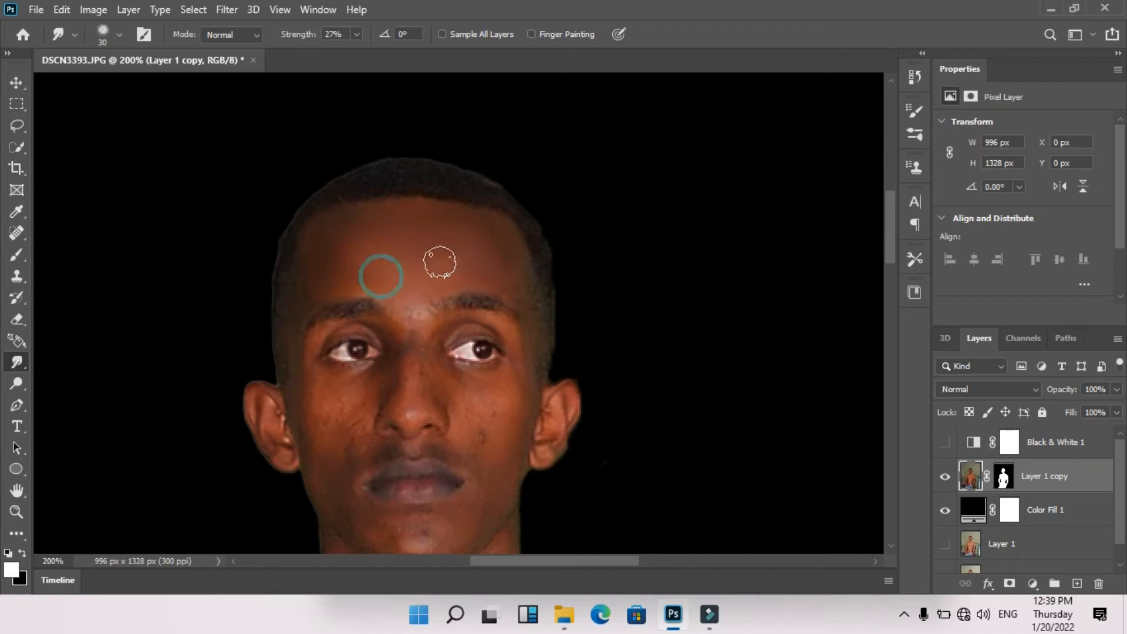
- Smudge the blemishes on both cheeks smooth with the brush reduced to size 20
scroll(400, 257, "down", 2)
key("ctrl+plus")
scroll(329, 249, "up", 3)
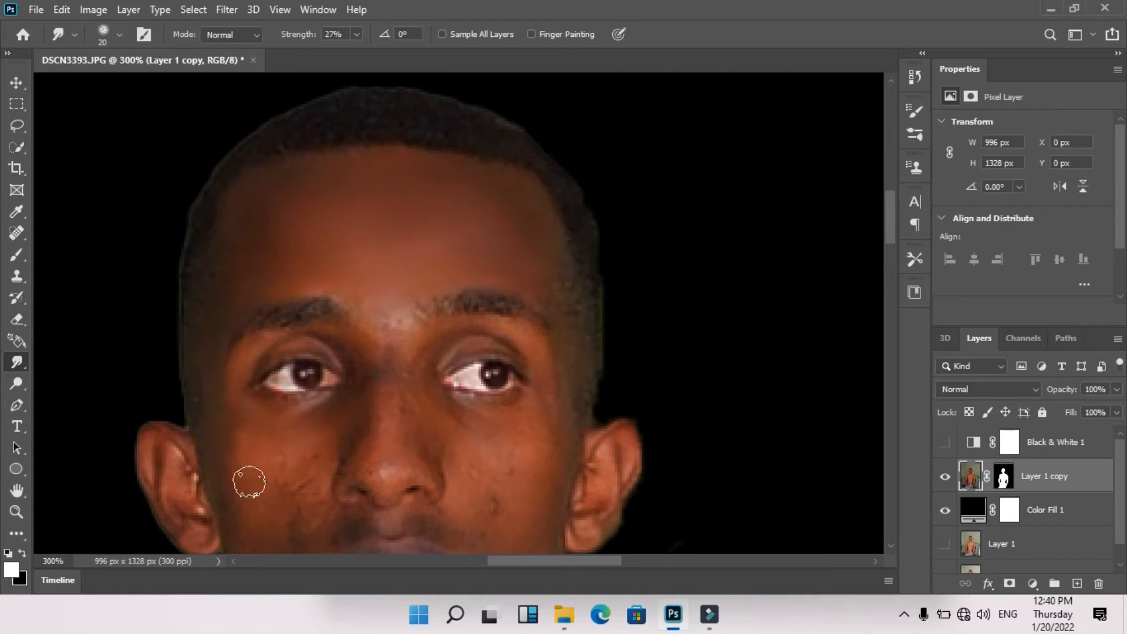
scroll(303, 449, "down", 2)
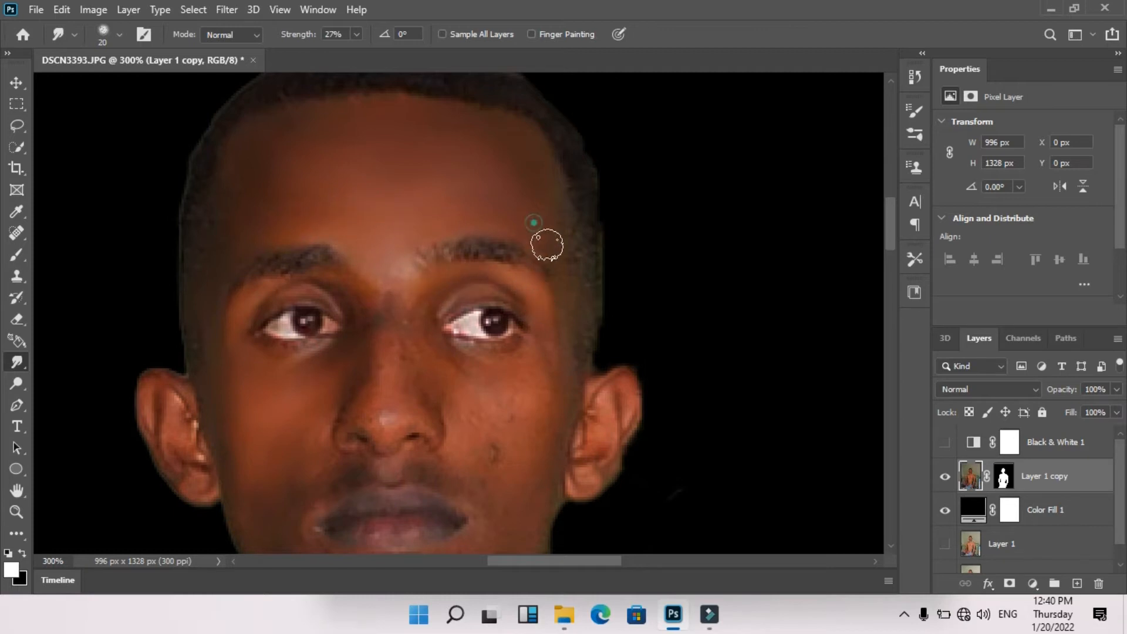
left_click_drag(535, 348, 524, 392)
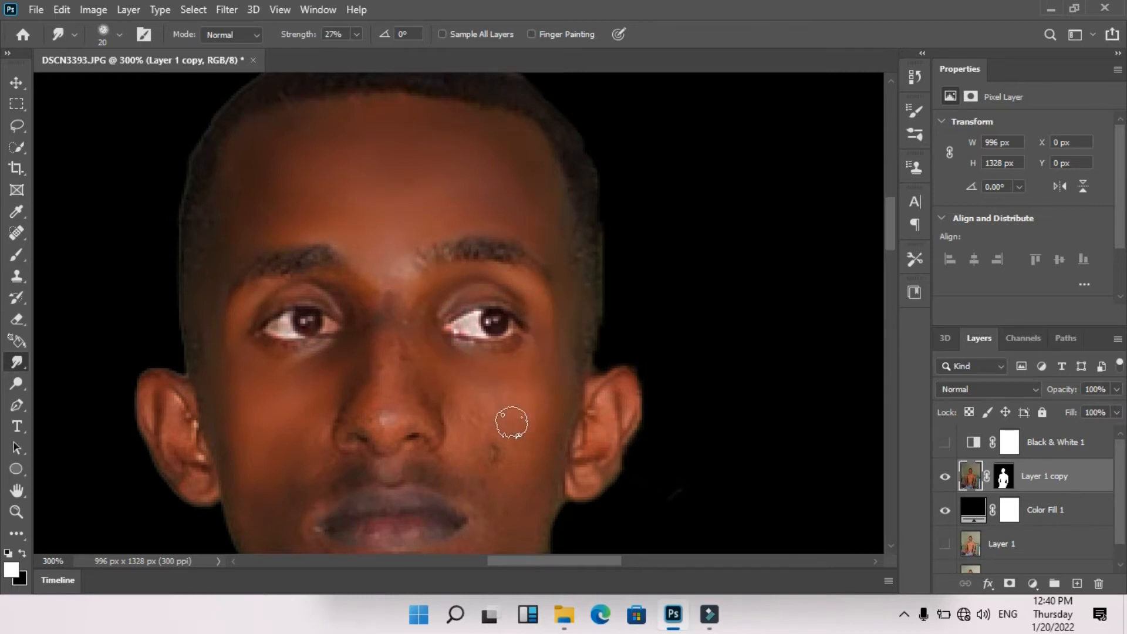
scroll(511, 390, "down", 3)
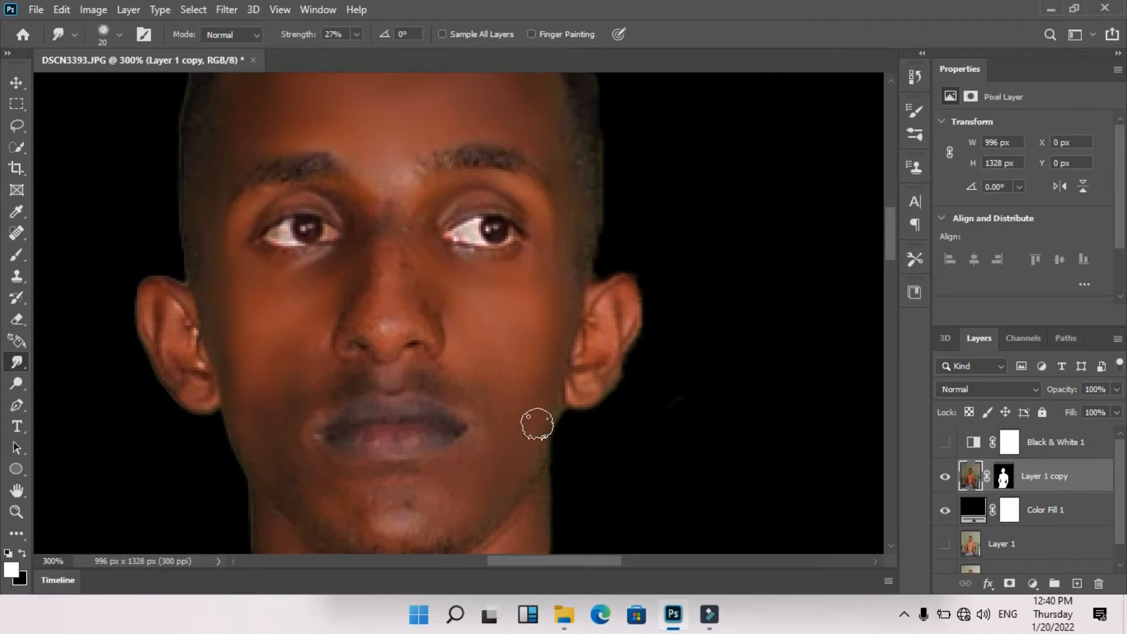
- Smudge the skin on the nose, around the mouth and on the chin until it is even
mouse_move(387, 257)
left_mouse_down()
mouse_move(378, 214)
mouse_move(389, 229)
mouse_move(407, 180)
left_mouse_up()
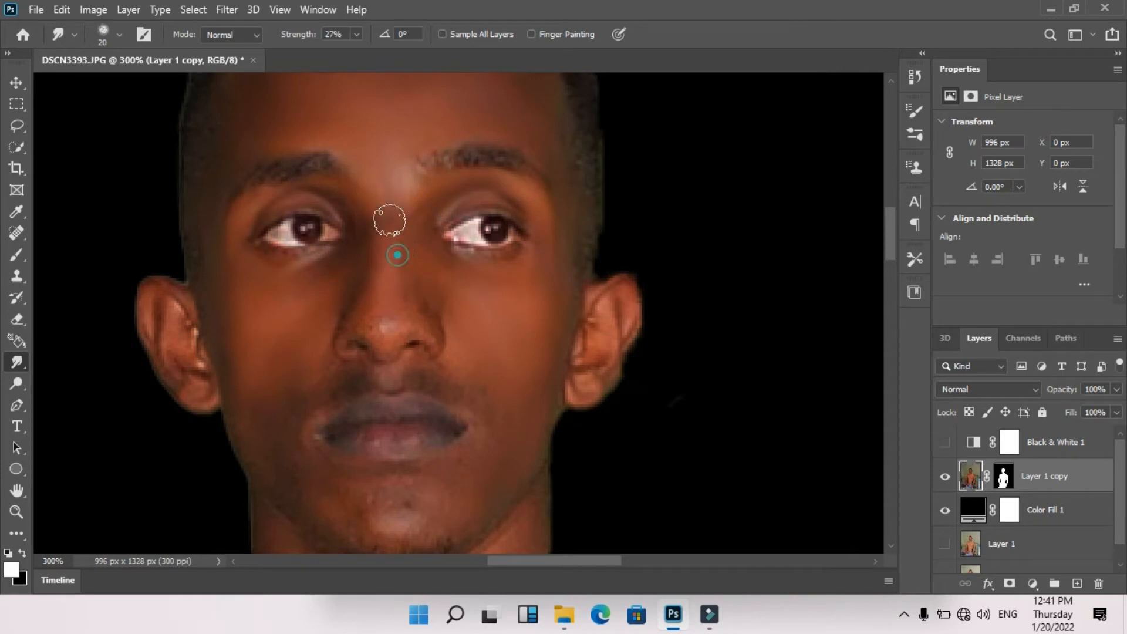
left_click_drag(377, 324, 357, 318)
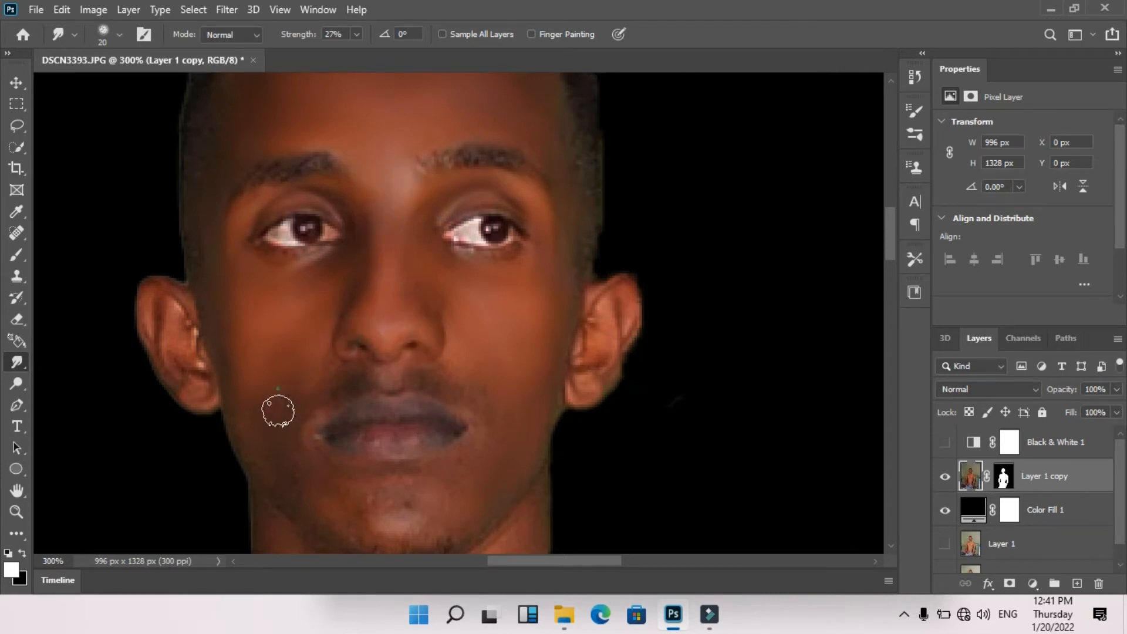
scroll(238, 356, "down", 2)
left_click_drag(407, 430, 483, 431)
mouse_move(470, 391)
left_mouse_down()
mouse_move(428, 410)
mouse_move(350, 411)
left_mouse_up()
left_click_drag(279, 381, 290, 406)
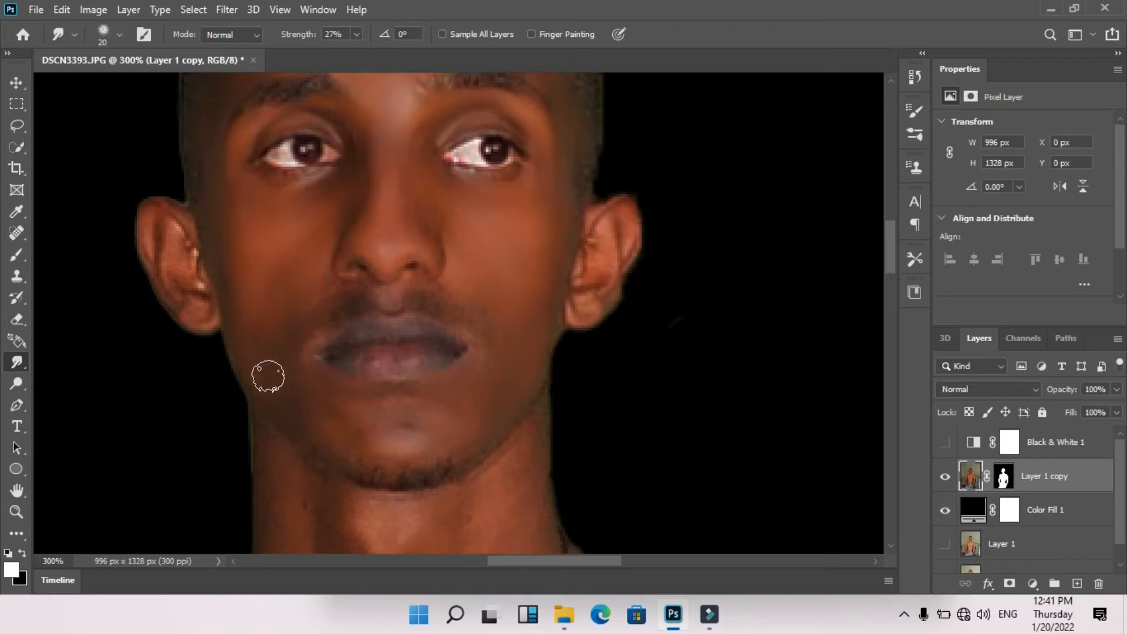
- Smooth the skin along the side of the man's neck with the size 20 Smudge brush
scroll(352, 330, "down", 7)
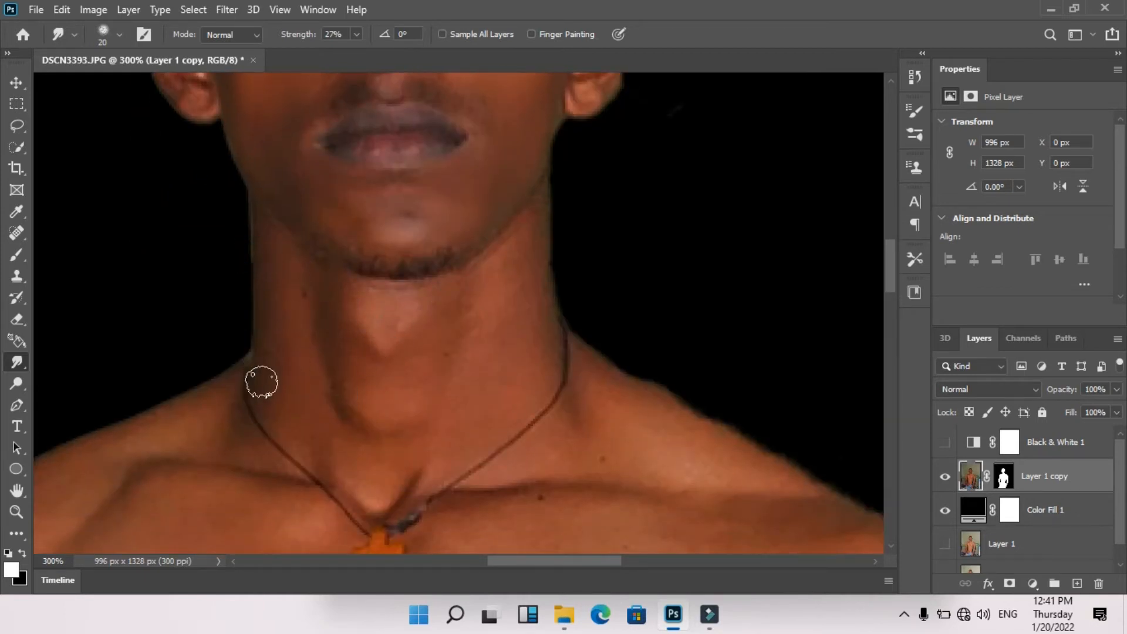
left_click_drag(534, 212, 552, 324)
left_click_drag(521, 268, 548, 360)
left_click_drag(520, 332, 540, 414)
- Smooth the skin of the shoulders and chest with the Smudge brush enlarged to size 50
key("ctrl+minus")
key("ctrl+minus")
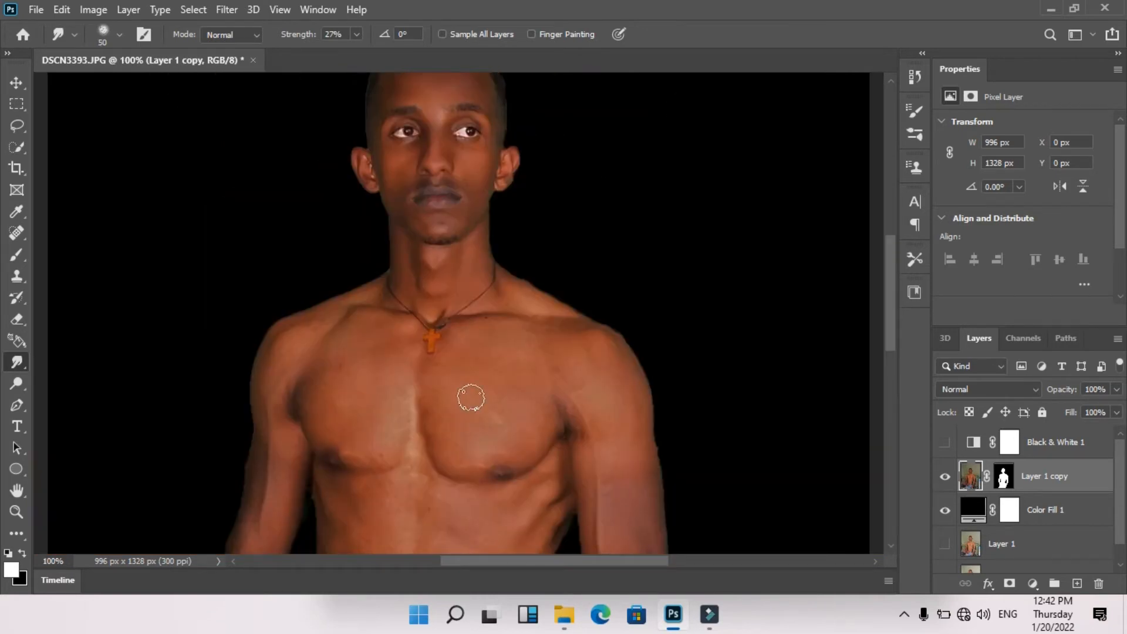
left_click_drag(534, 296, 598, 330)
left_click_drag(620, 354, 630, 390)
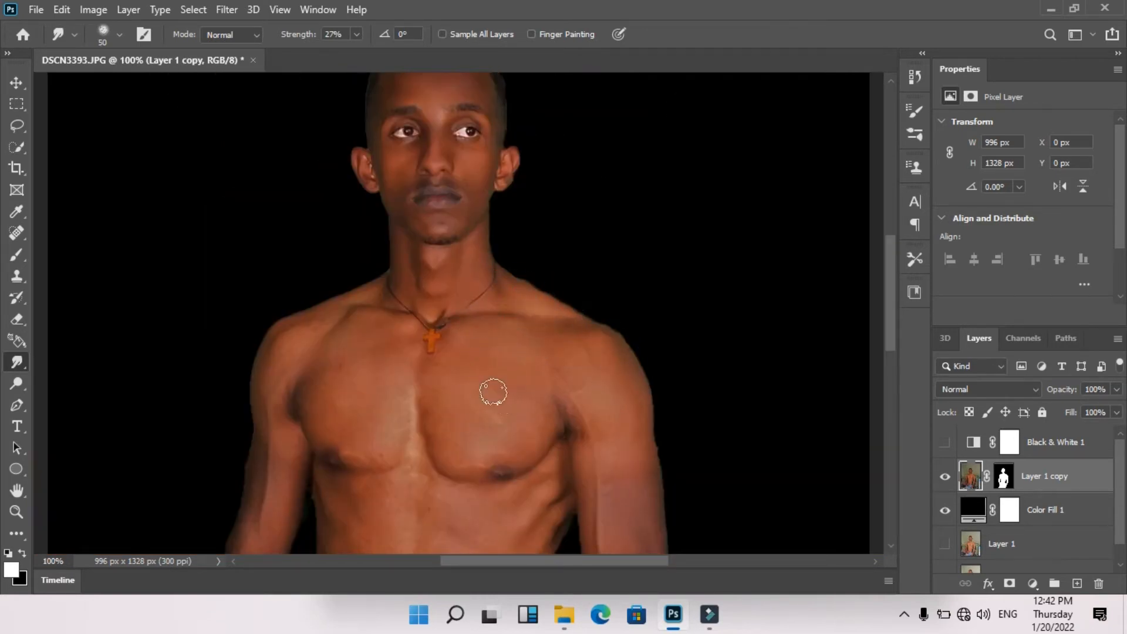
mouse_move(343, 385)
left_mouse_down()
mouse_move(360, 357)
mouse_move(358, 287)
mouse_move(308, 435)
left_mouse_up()
- Smudge the skin along the man's left arm smooth, from the upper arm down to the forearm
scroll(411, 381, "down", 3)
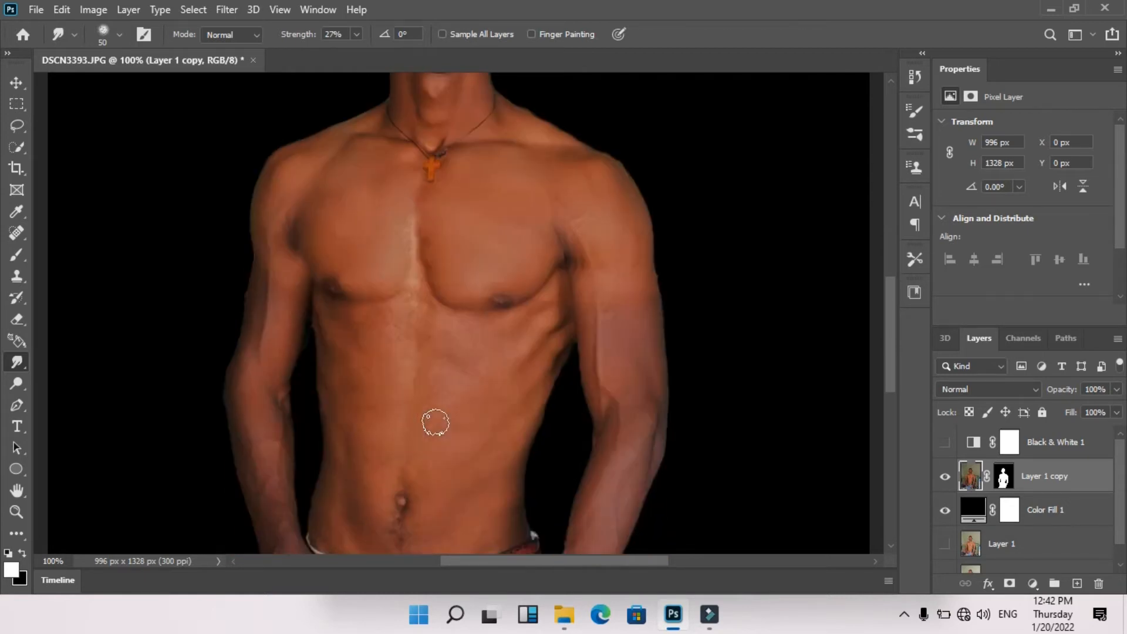
scroll(244, 336, "down", 3)
left_click_drag(627, 146, 636, 250)
left_click_drag(622, 200, 622, 255)
mouse_move(641, 178)
left_mouse_down()
mouse_move(663, 264)
mouse_move(641, 214)
mouse_move(656, 304)
left_mouse_up()
left_click_drag(633, 371, 574, 445)
- Smooth the skin of the abdomen and the ribs below the chest with the size 50 Smudge brush
scroll(574, 446, "down", 3)
scroll(575, 448, "up", 5)
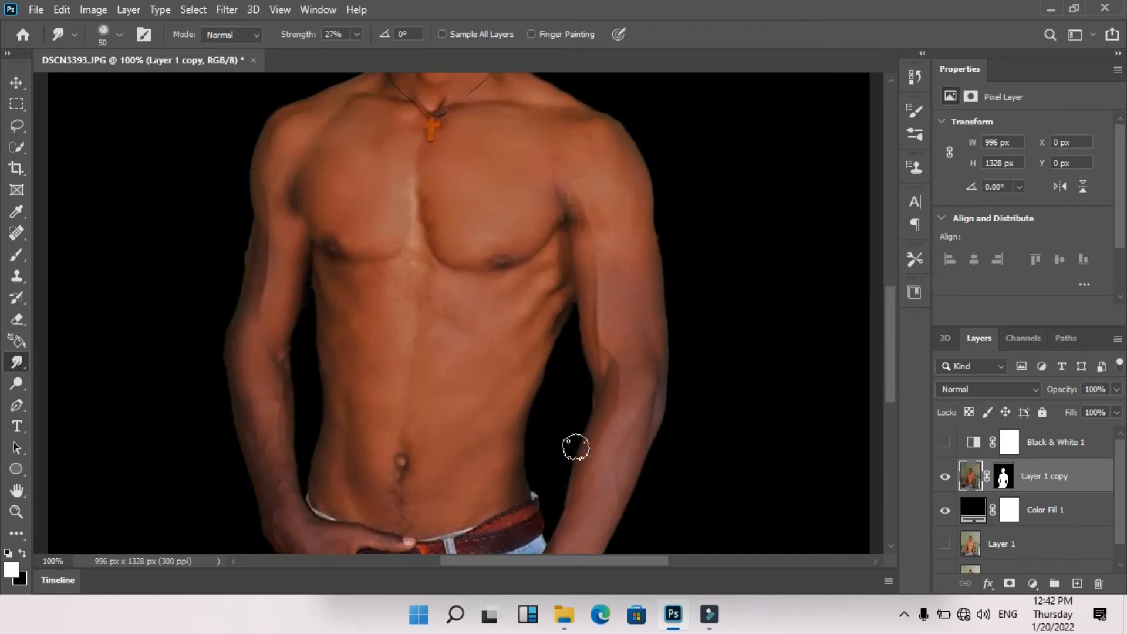
left_click_drag(387, 411, 364, 396)
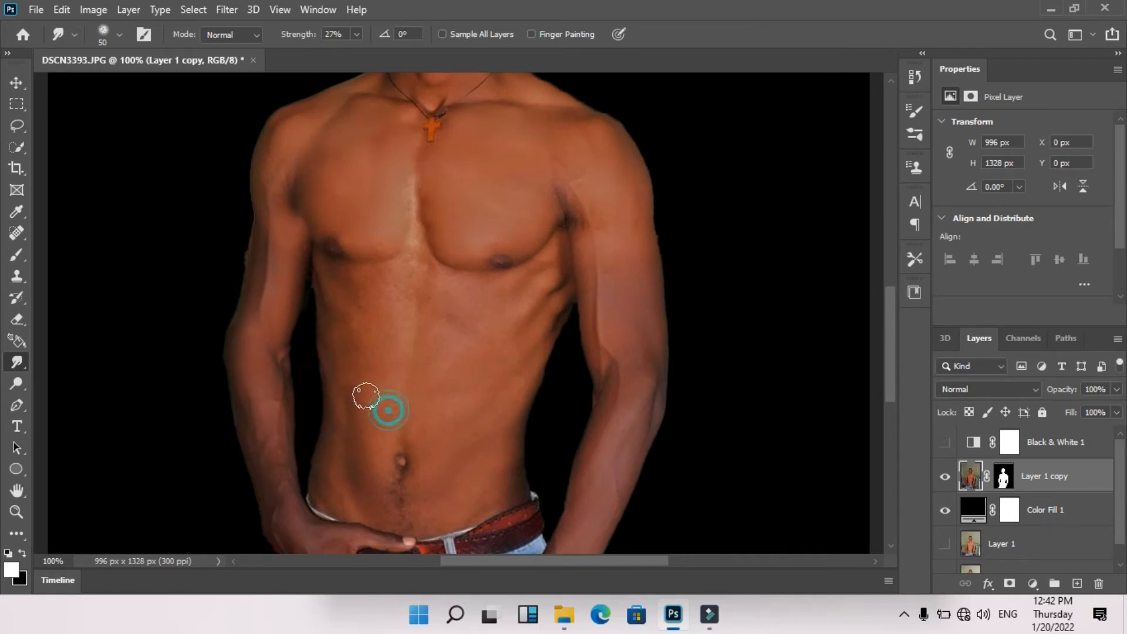
left_click_drag(381, 354, 376, 343)
left_click_drag(350, 275, 372, 288)
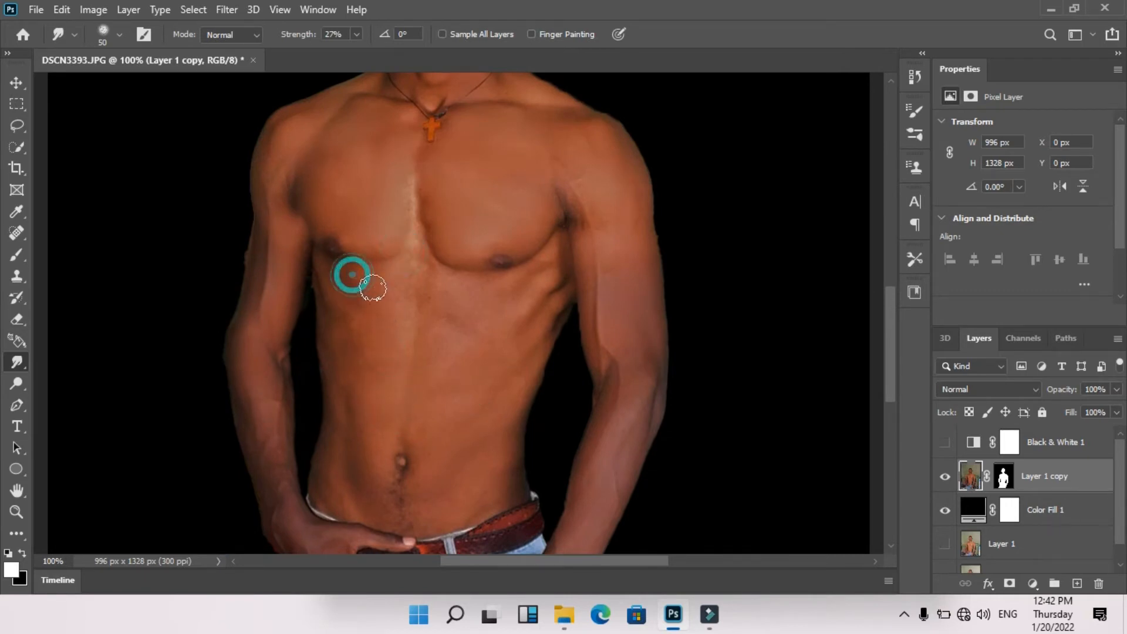
- Show the Black & White 1 adjustment layer again and check the smoothed skin in black and white
left_click(945, 444)
scroll(770, 351, "up", 6)
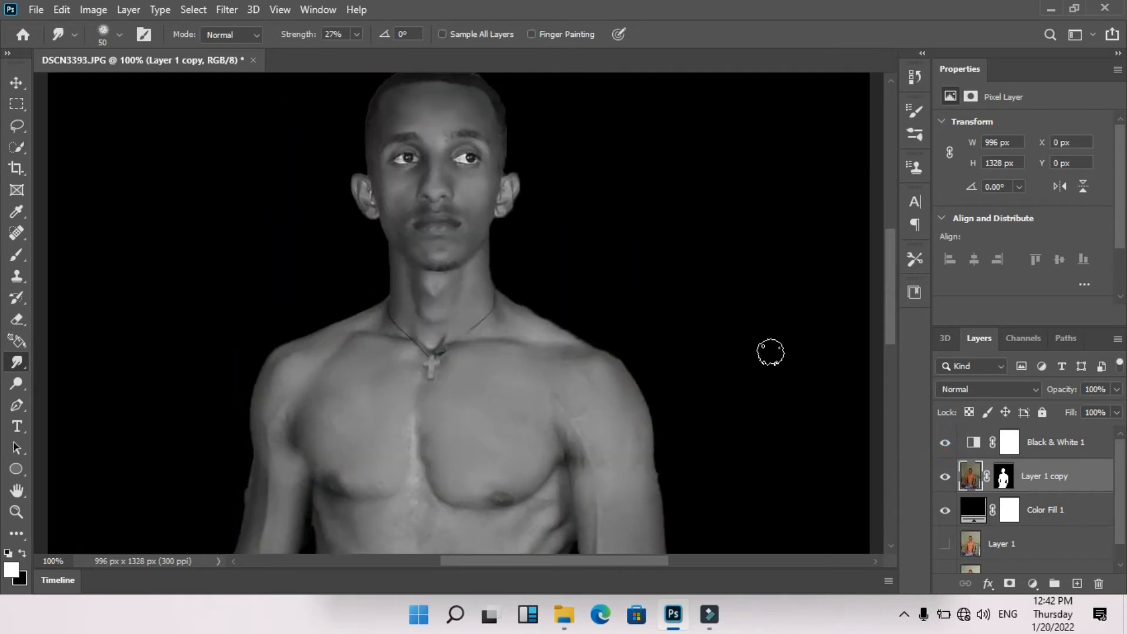
scroll(770, 351, "down", 3)
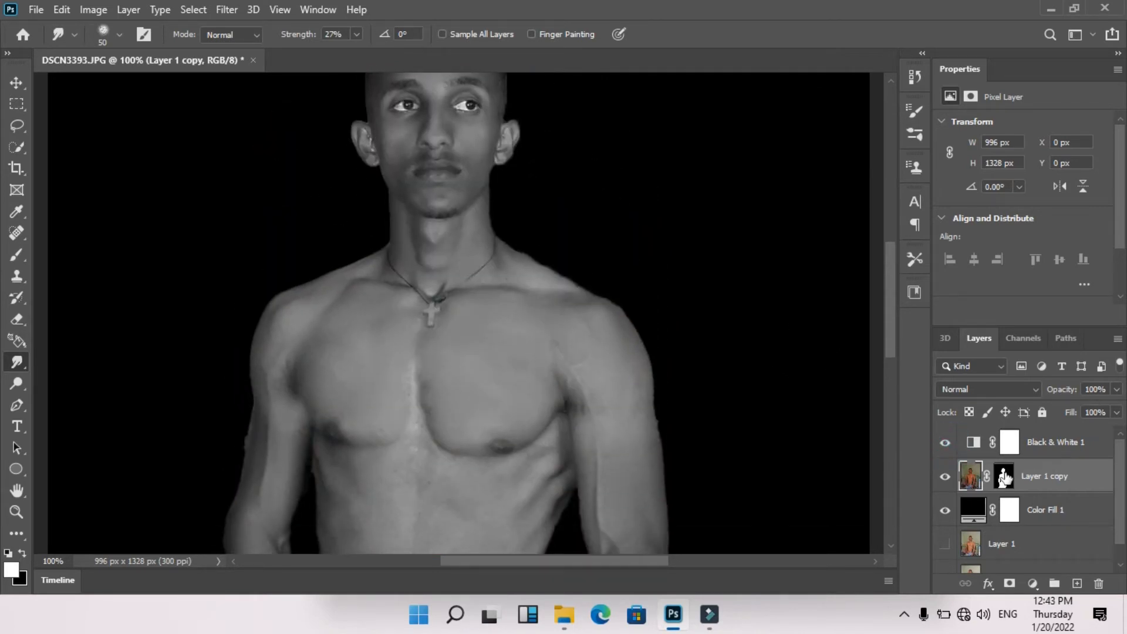
- Target the layer mask of Layer 1 copy and ready the Eraser with its brush reduced to size 70
left_click(1003, 476)
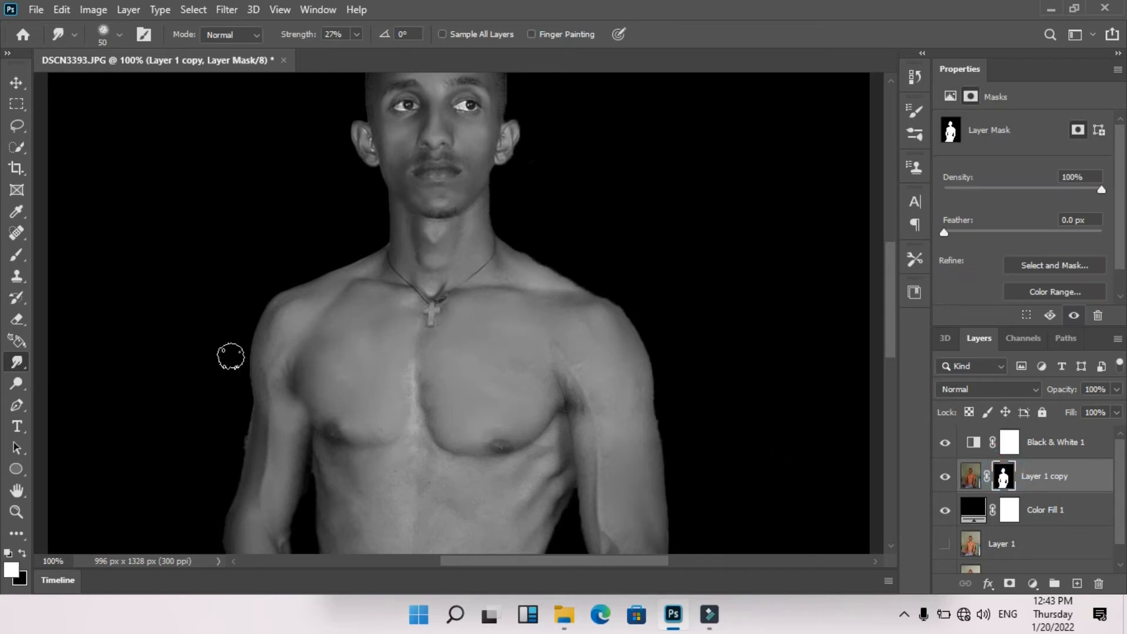
left_click(17, 318)
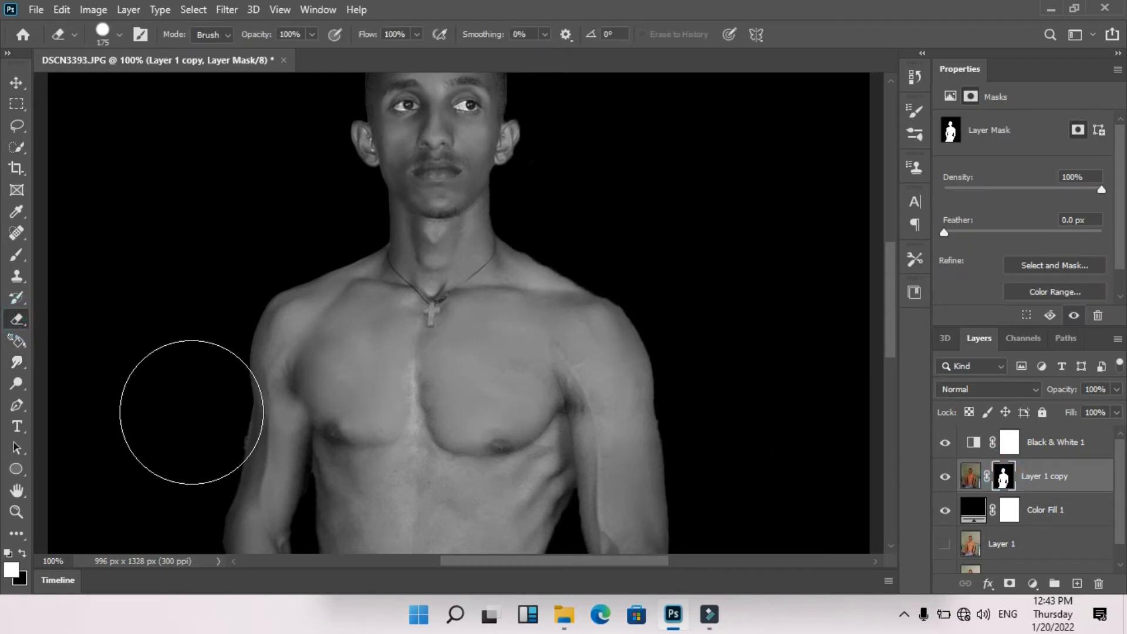
scroll(192, 412, "left", 1)
key("bracketleft")
key("bracketleft")
key("bracketleft")
key("bracketleft")
key("bracketleft")
key("bracketleft")
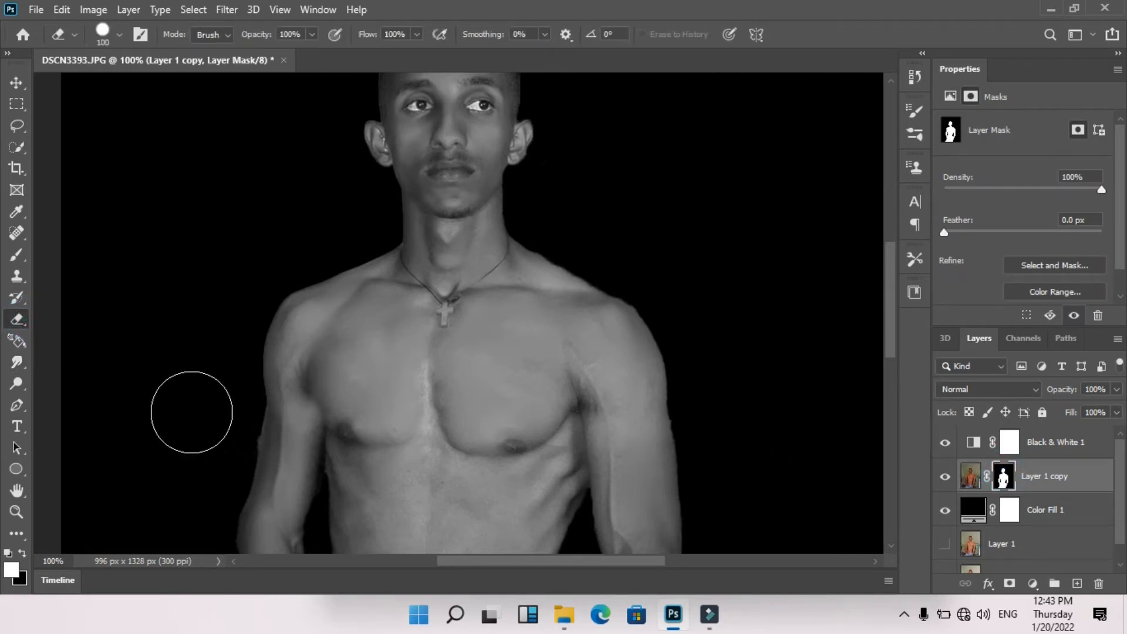
- Erase the ragged fringe along the outer edge of the man's right arm on the mask with a size 25 Eraser
key("ctrl+plus")
key("ctrl+plus")
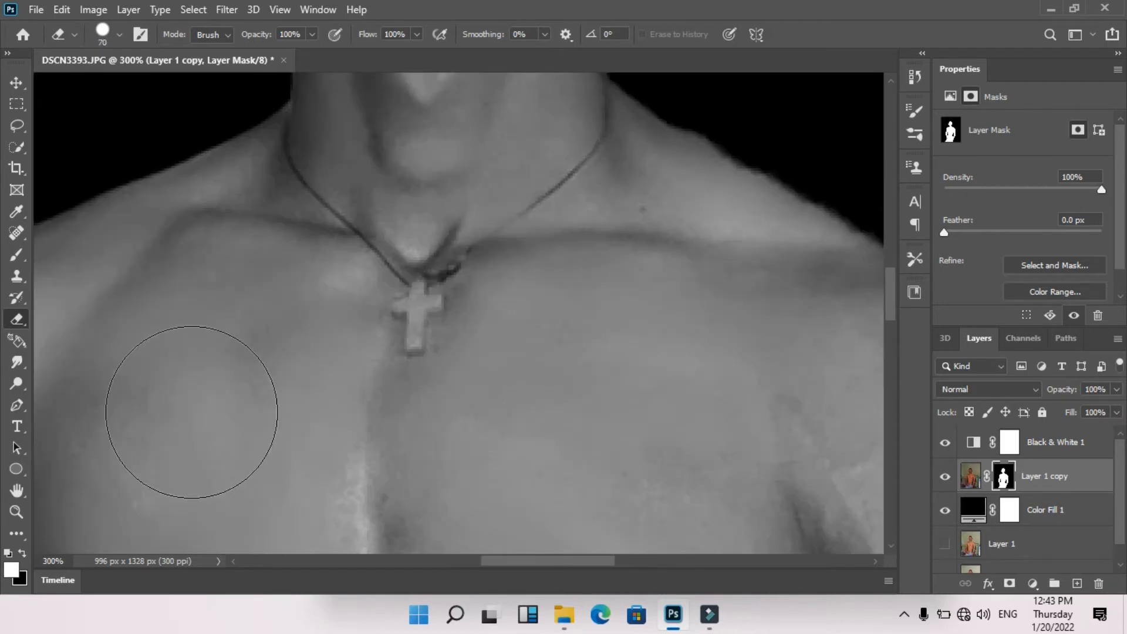
scroll(511, 377, "left", 8)
scroll(513, 380, "left", 2)
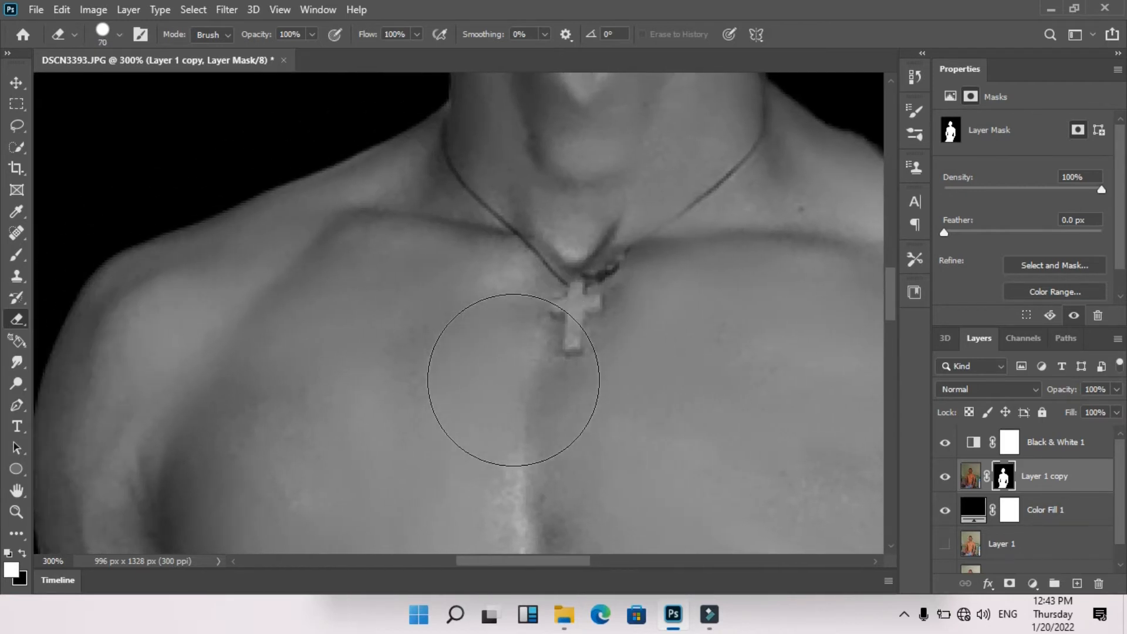
scroll(513, 380, "down", 5)
scroll(513, 379, "left", 12)
scroll(514, 380, "down", 3)
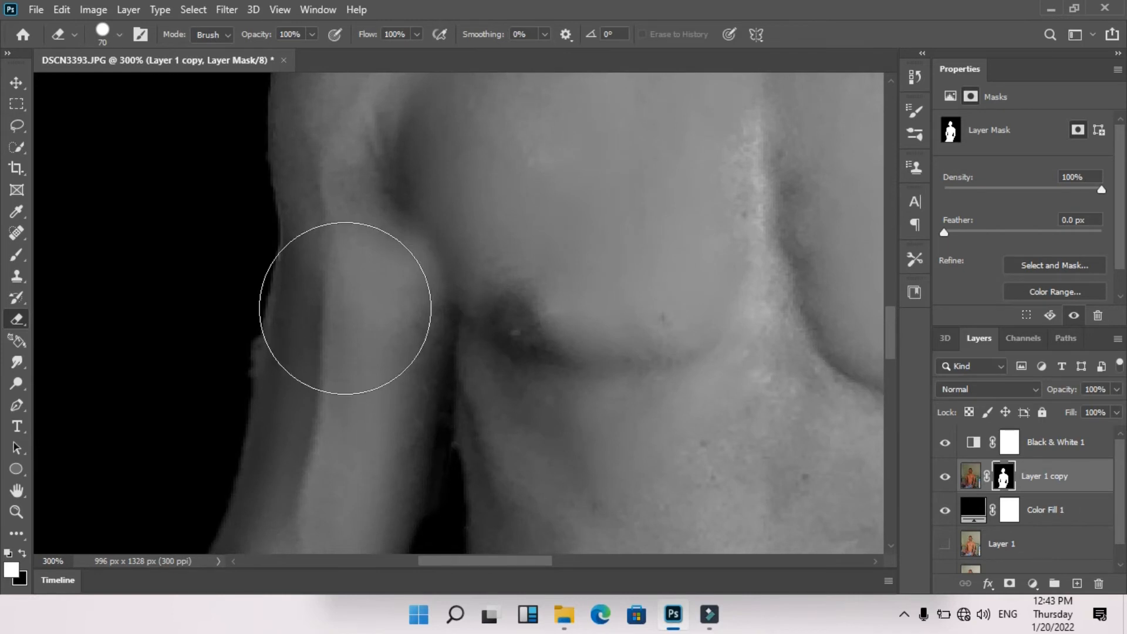
key("bracketleft")
key("bracketleft")
key("bracketleft")
key("bracketleft")
key("bracketleft")
key("bracketleft")
key("bracketleft")
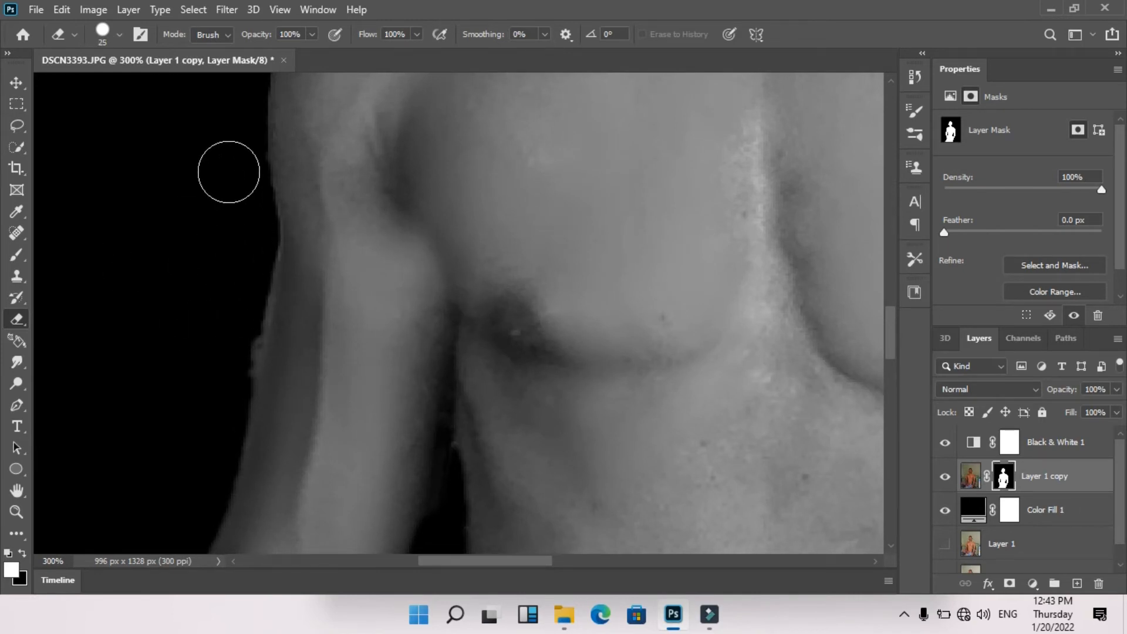
mouse_move(234, 155)
left_mouse_down()
mouse_move(247, 234)
mouse_move(234, 342)
mouse_move(216, 342)
left_mouse_up()
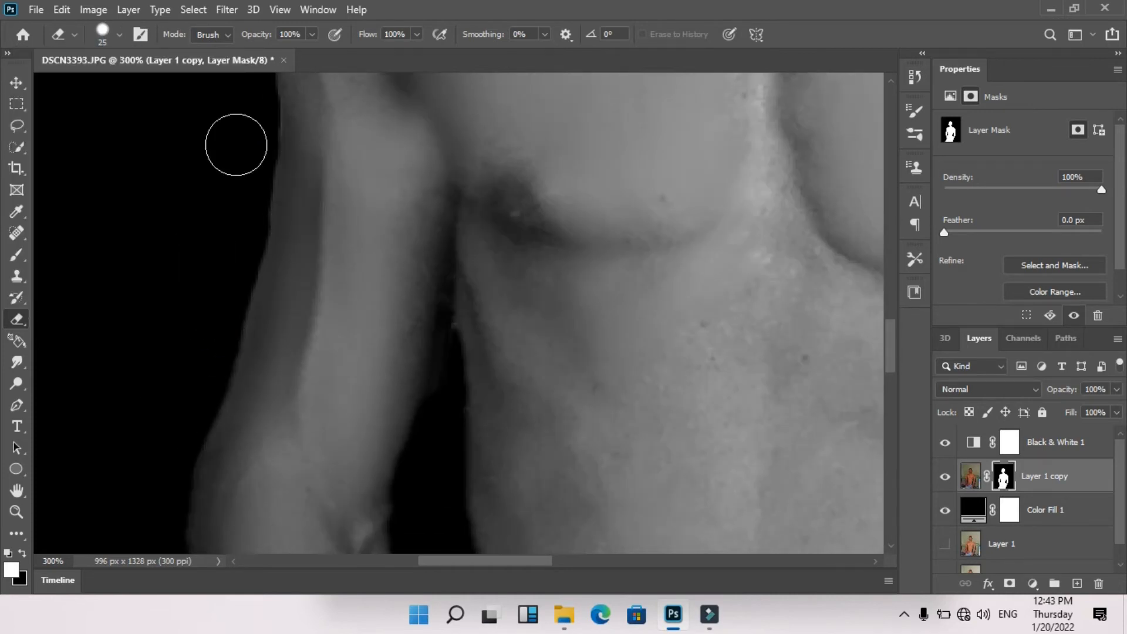
scroll(249, 194, "up", 2)
scroll(226, 302, "down", 6)
scroll(159, 305, "up", 3)
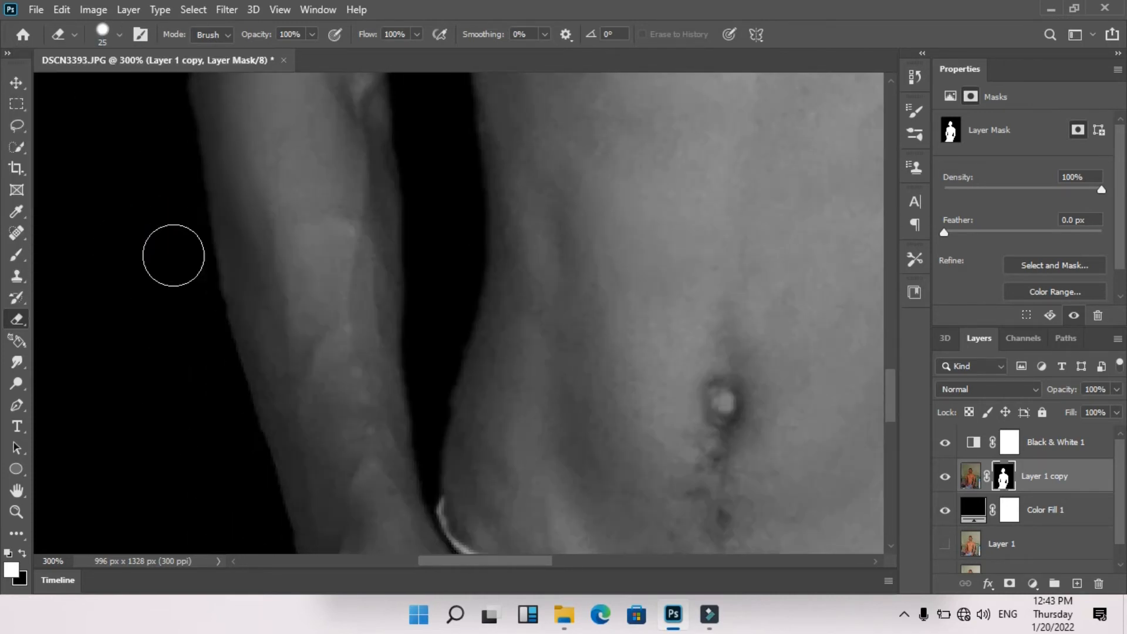
scroll(246, 352, "down", 3)
scroll(352, 411, "up", 3)
- Clean the mask in the gap between the man's right arm and torso with a size 5 Eraser
key("bracketleft")
key("bracketleft")
key("bracketleft")
key("bracketleft")
scroll(455, 363, "up", 3)
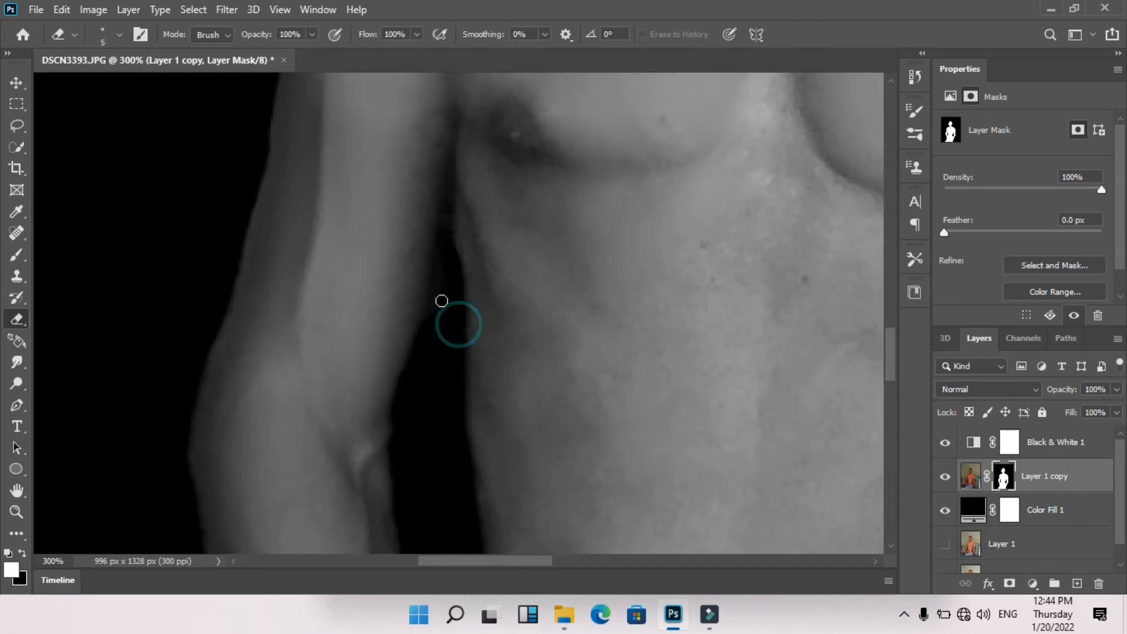
- Clean the mask edges in the gap between the torso and the man's left arm with the size 5 Eraser
scroll(432, 367, "down", 4)
scroll(576, 504, "right", 6)
scroll(603, 166, "up", 3)
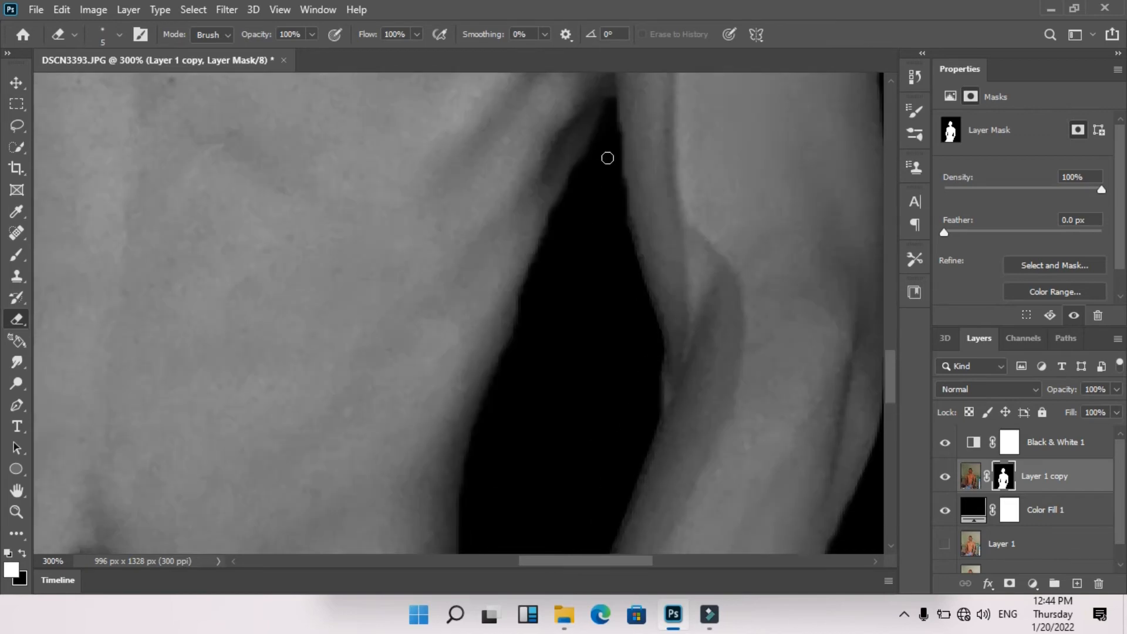
scroll(614, 188, "down", 8)
scroll(611, 88, "up", 4)
- Erase the rough mask edge along the outside of the man's left arm and shoulder with a size 20 Eraser
scroll(587, 205, "right", 4)
scroll(535, 332, "up", 7)
key("bracketright")
key("bracketright")
key("bracketright")
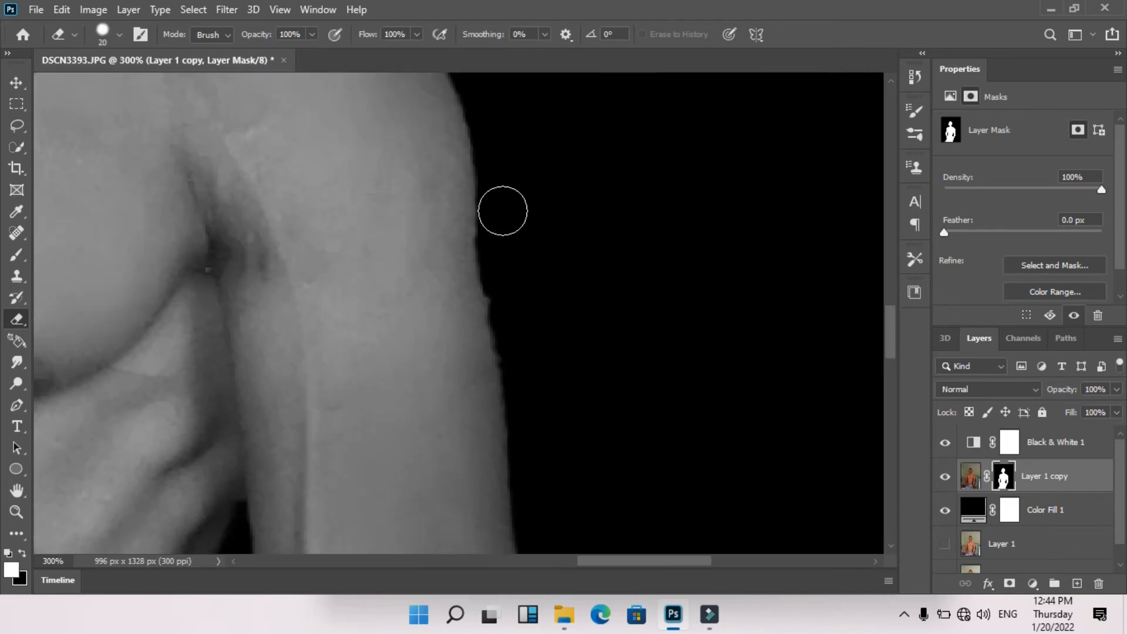
scroll(528, 305, "down", 3)
scroll(561, 294, "up", 7)
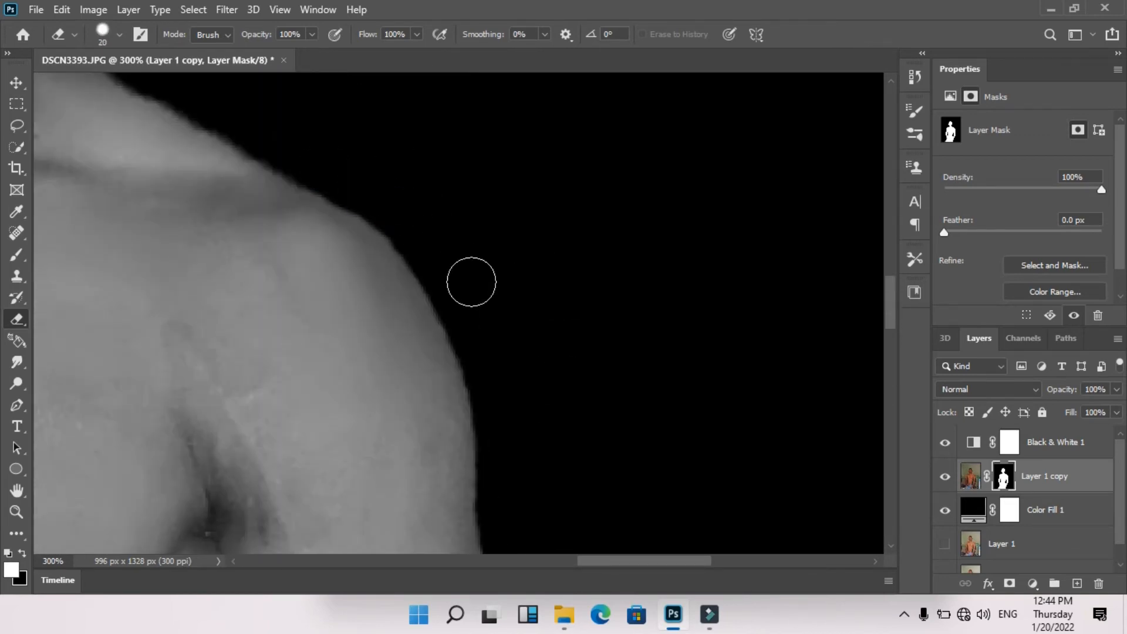
- Erase the rough mask edge around the man's hair and the sides of his head with the size 20 Eraser
scroll(390, 198, "up", 3)
scroll(390, 199, "left", 4)
scroll(485, 262, "up", 3)
scroll(292, 239, "up", 5)
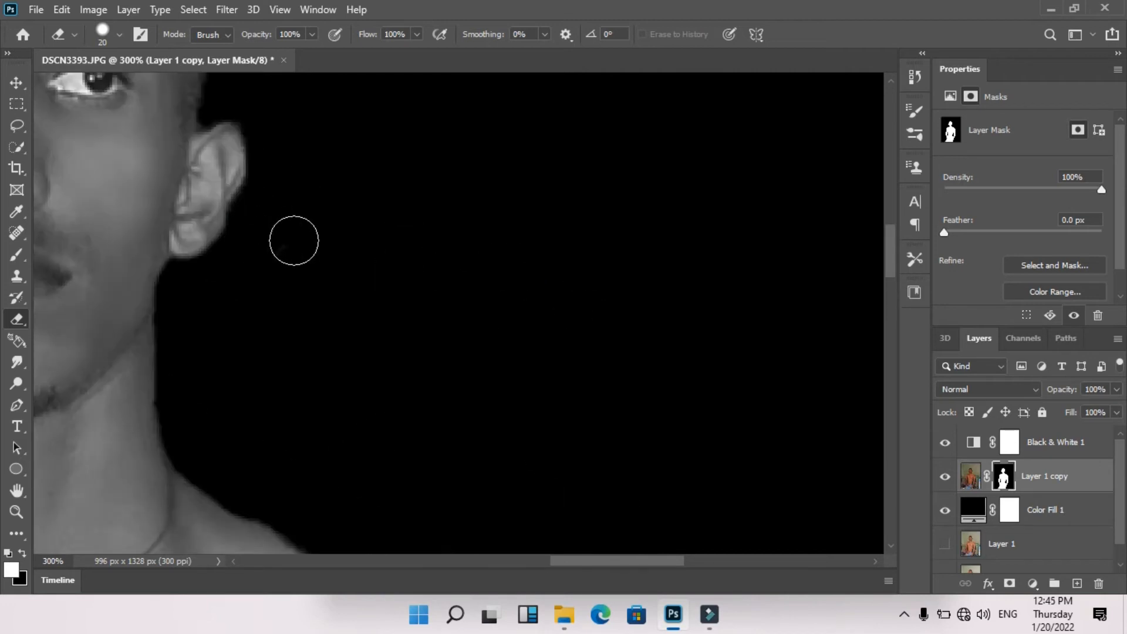
scroll(229, 231, "up", 3)
scroll(382, 164, "left", 4)
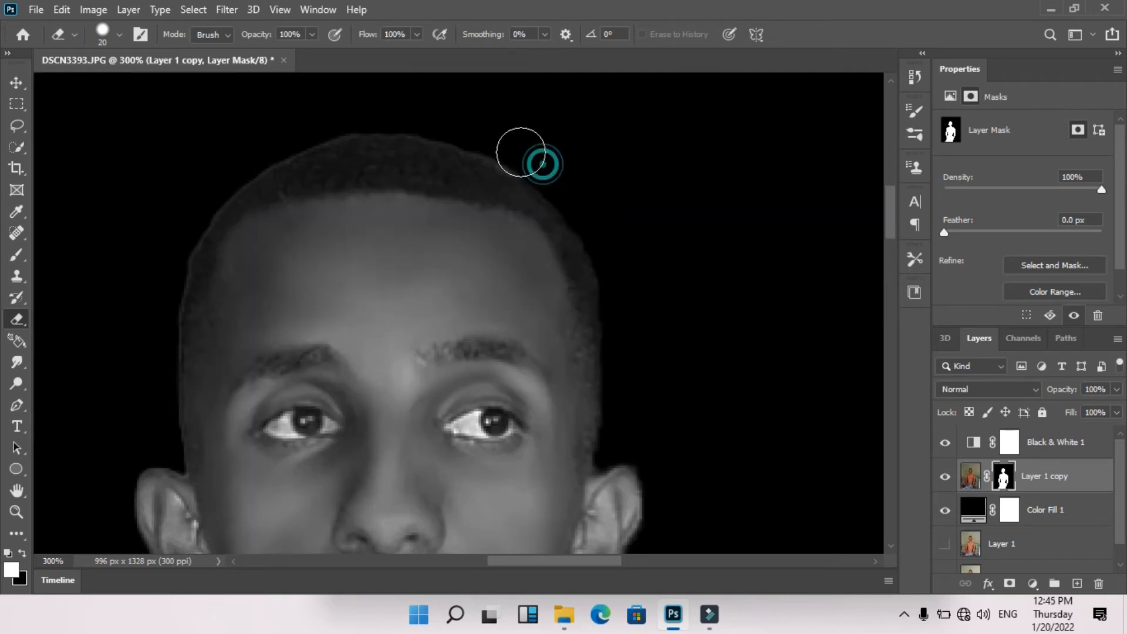
mouse_move(532, 158)
left_mouse_down()
mouse_move(328, 124)
mouse_move(177, 245)
mouse_move(156, 337)
mouse_move(162, 426)
left_mouse_up()
left_click_drag(153, 314, 162, 367)
left_click(160, 312)
left_click(593, 221)
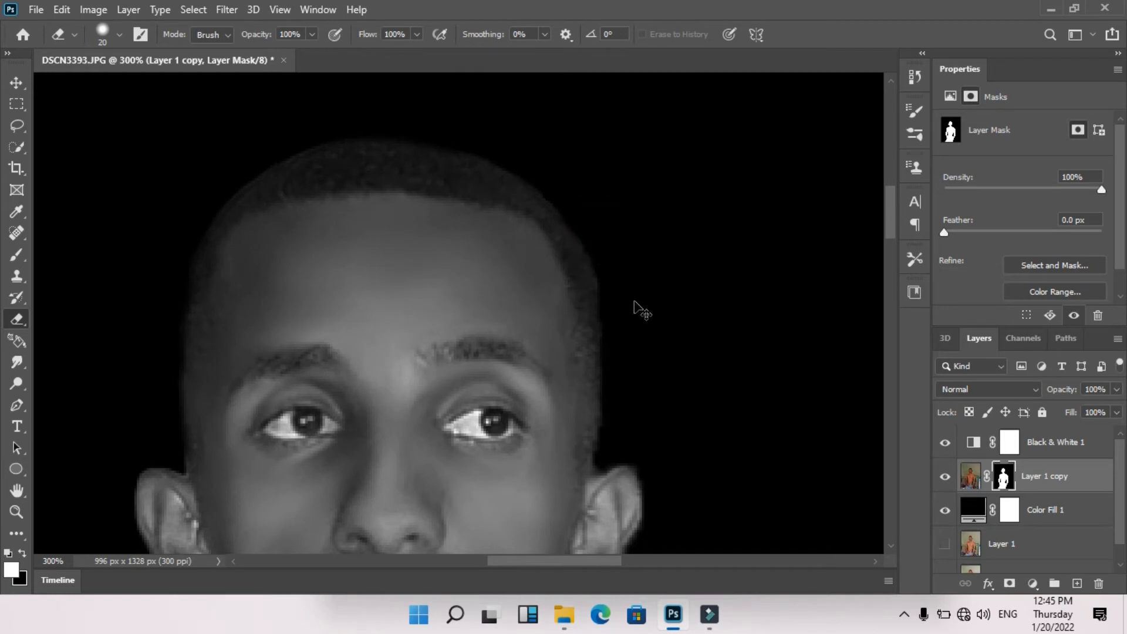
- Add a Levels adjustment above Black & White 1 with input levels of 31, 1.10 and 208
scroll(634, 302, "down", 2)
scroll(635, 302, "down", 1)
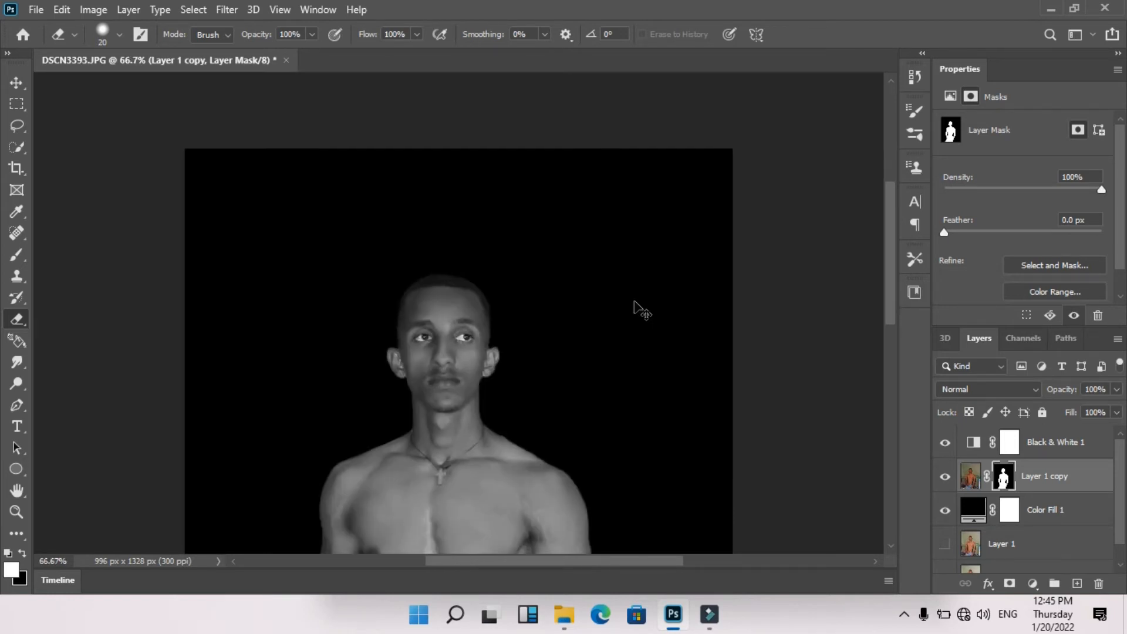
scroll(635, 301, "down", 2)
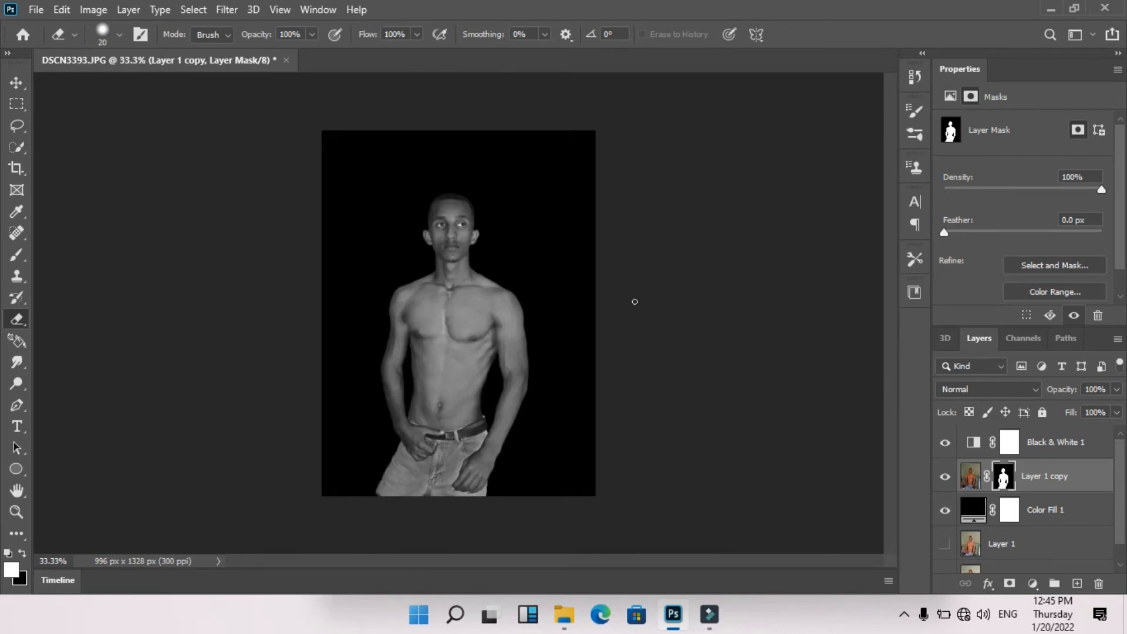
left_click(1040, 452)
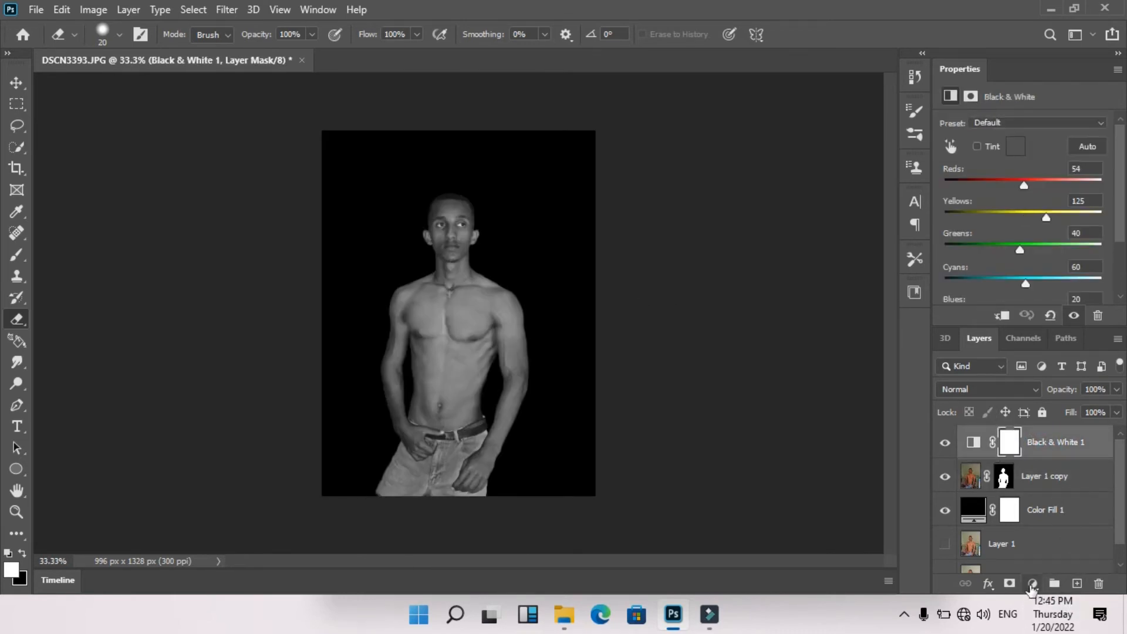
left_click(1031, 587)
left_click(1003, 363)
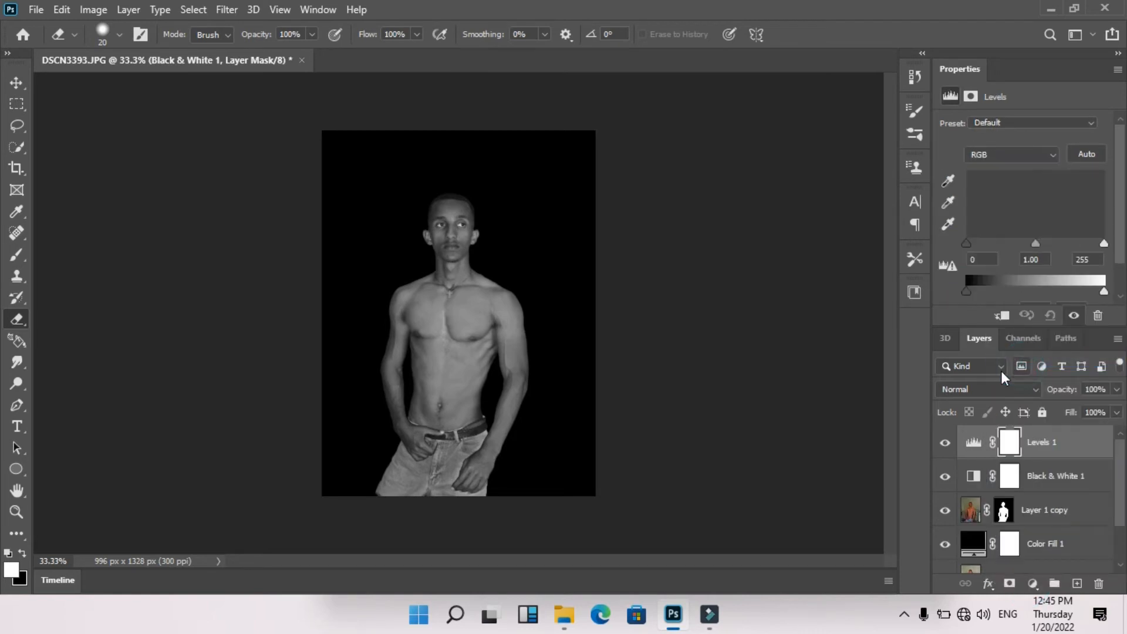
mouse_move(967, 298)
left_mouse_down()
mouse_move(978, 296)
mouse_move(967, 300)
left_mouse_up()
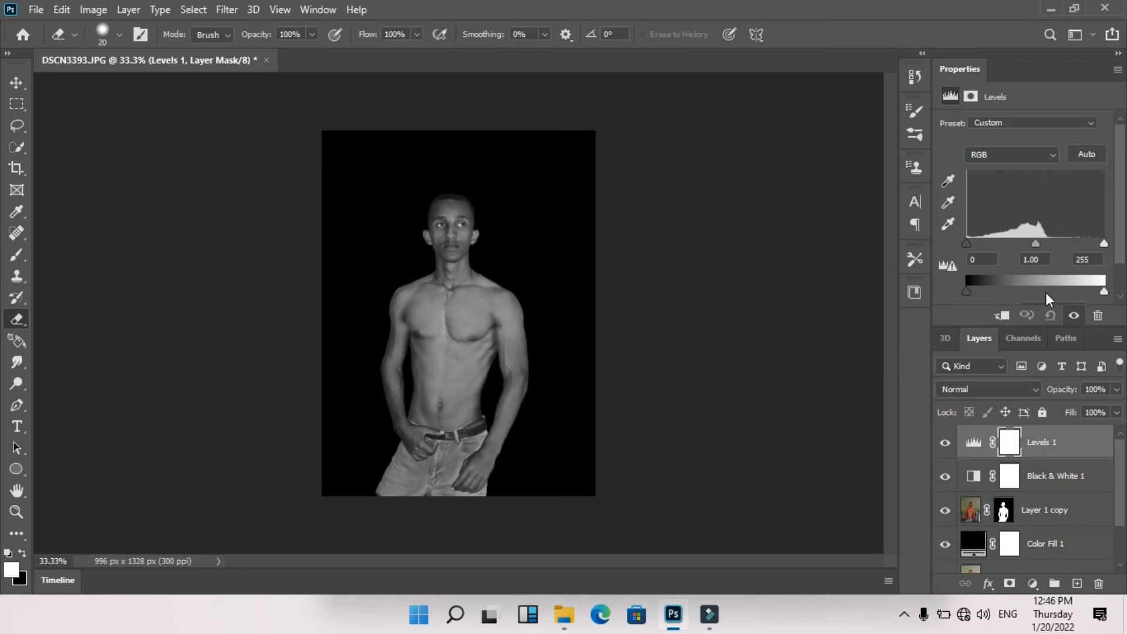
mouse_move(966, 244)
left_mouse_down()
mouse_move(1099, 244)
mouse_move(1040, 239)
mouse_move(1075, 245)
left_mouse_up()
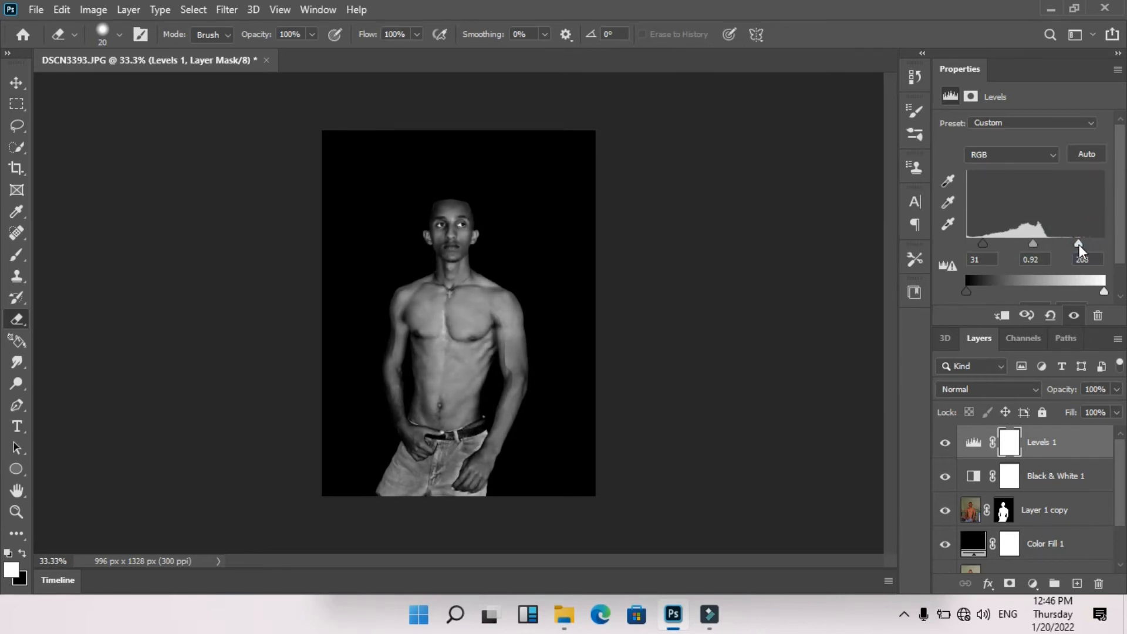
left_click_drag(1030, 243, 1027, 244)
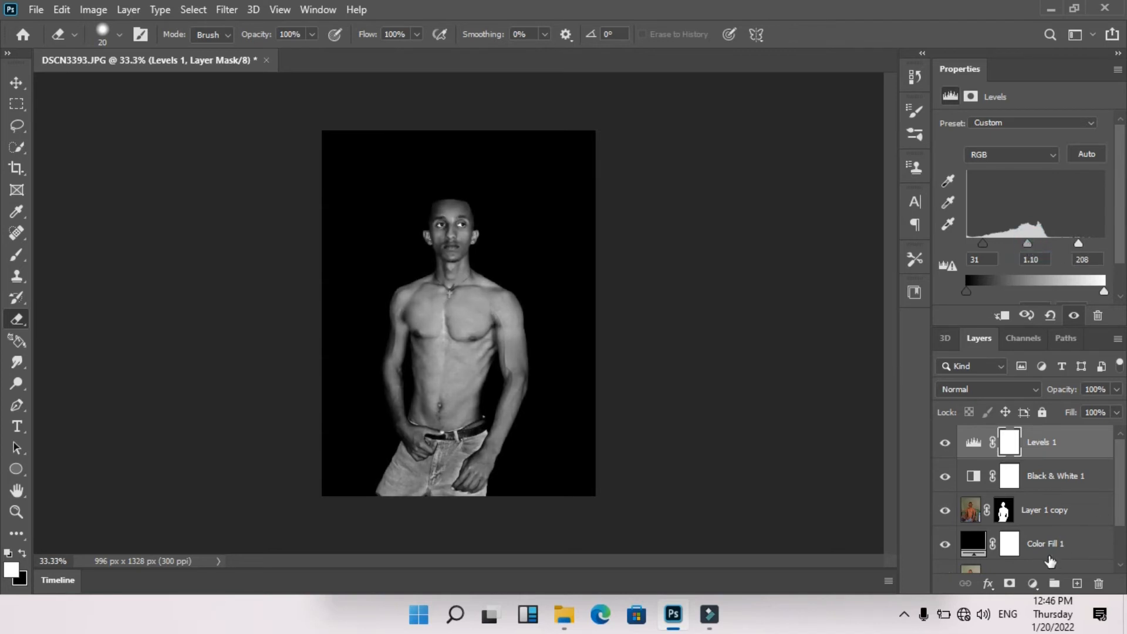
- Add a Curves adjustment above Levels 1 and lower the midtone point of the RGB curve slightly
left_click(1032, 583)
left_click(1018, 374)
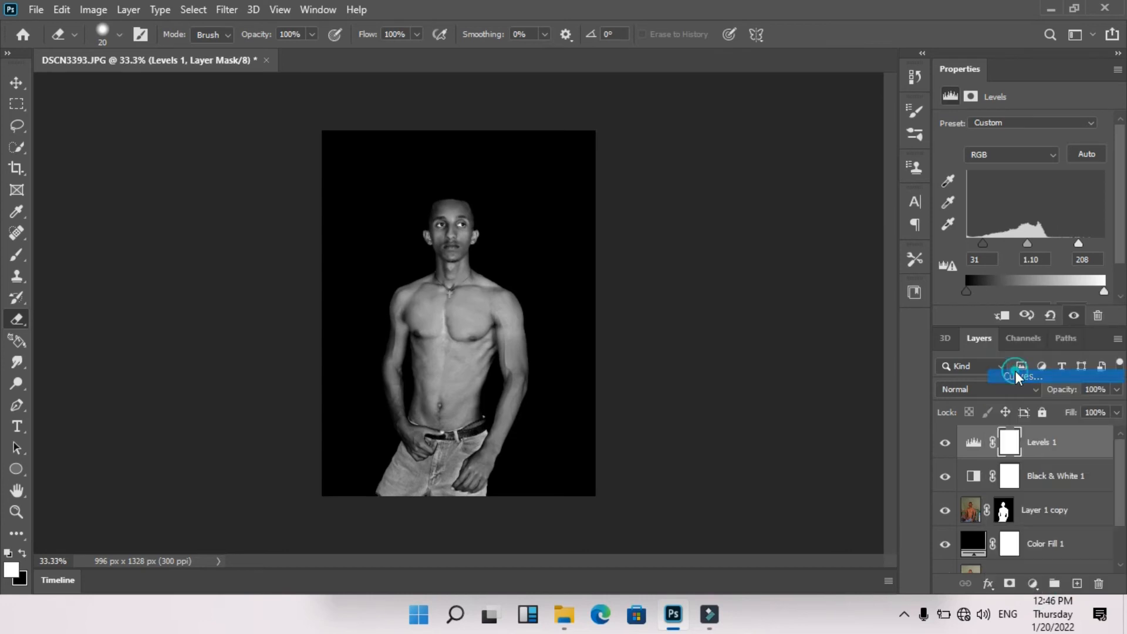
left_click(1044, 222)
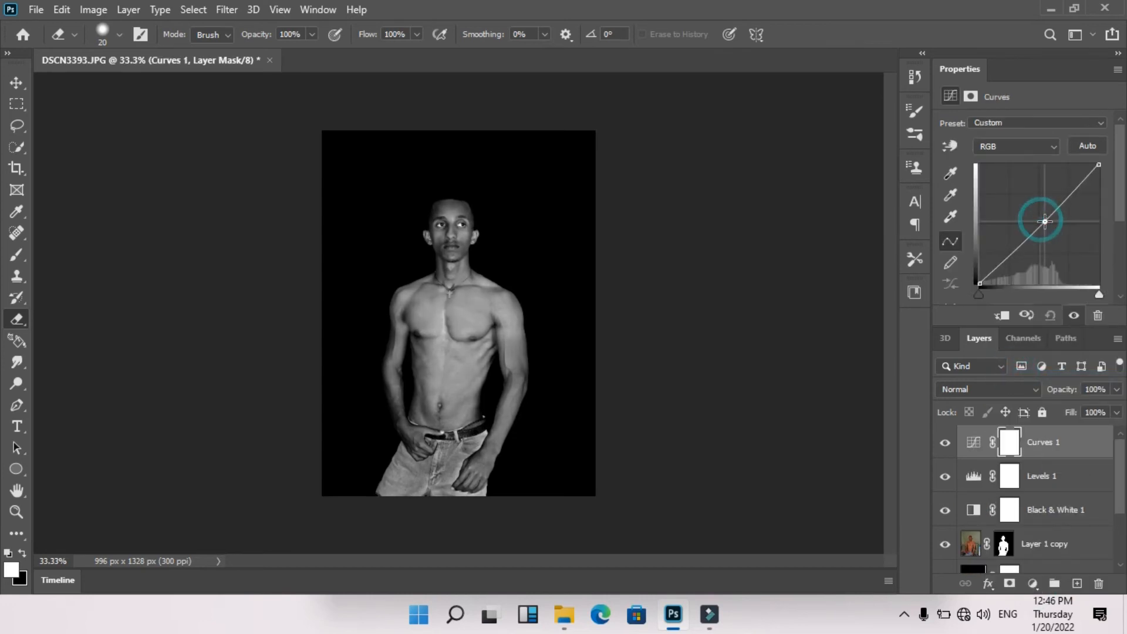
left_click_drag(1044, 222, 1046, 223)
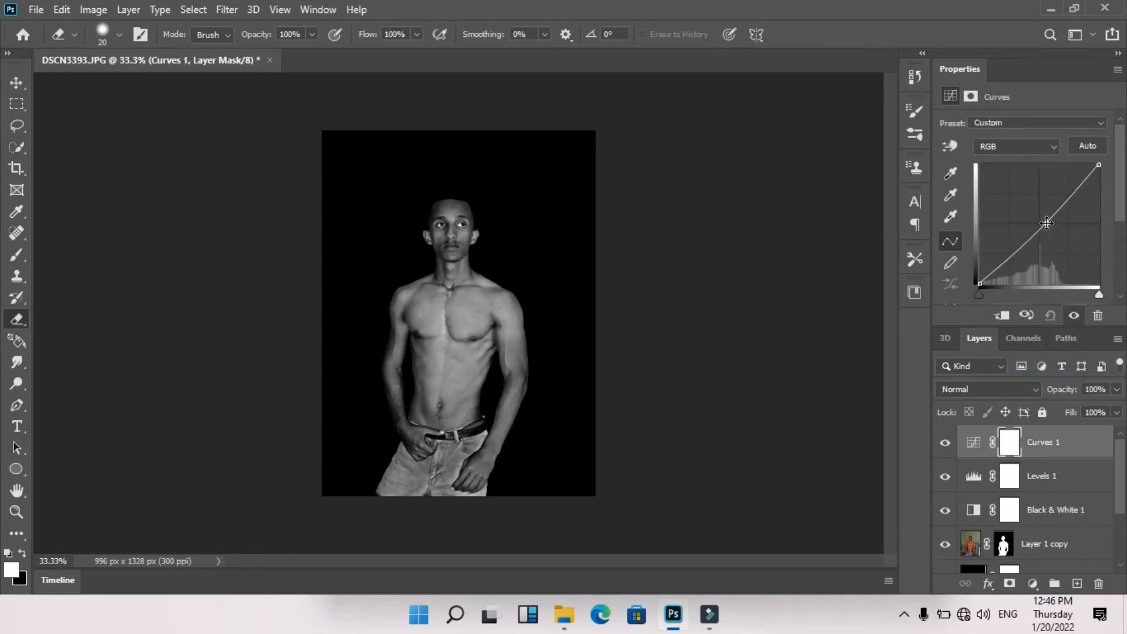
- Set the midtone input of the Levels 1 adjustment to 1.19
left_click(972, 474)
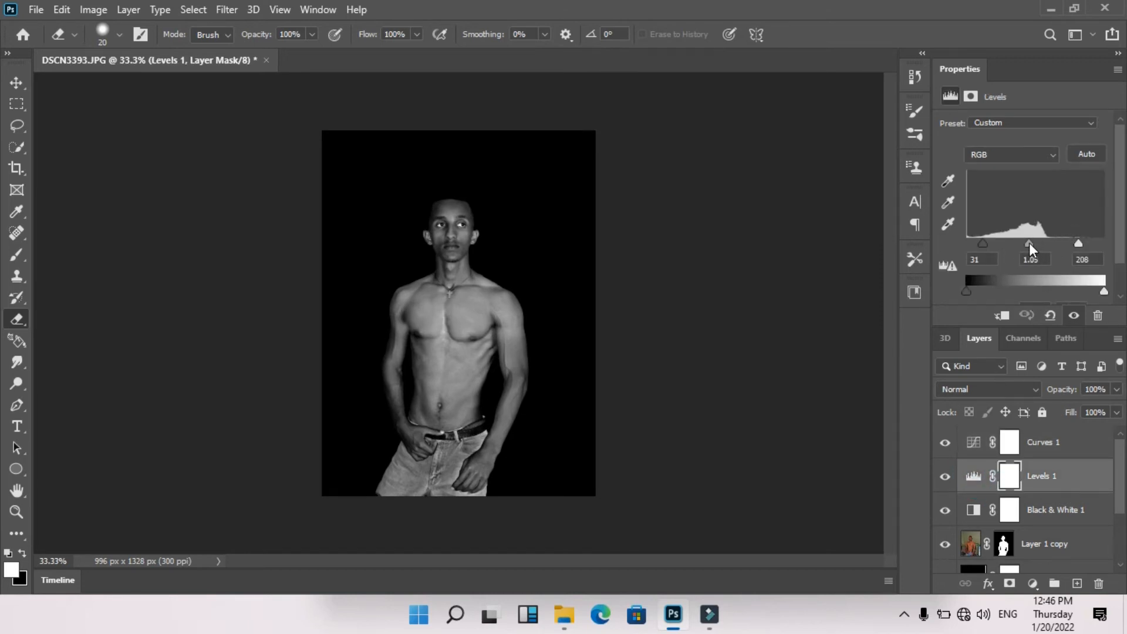
left_click_drag(1030, 242, 1022, 246)
key("ctrl+plus")
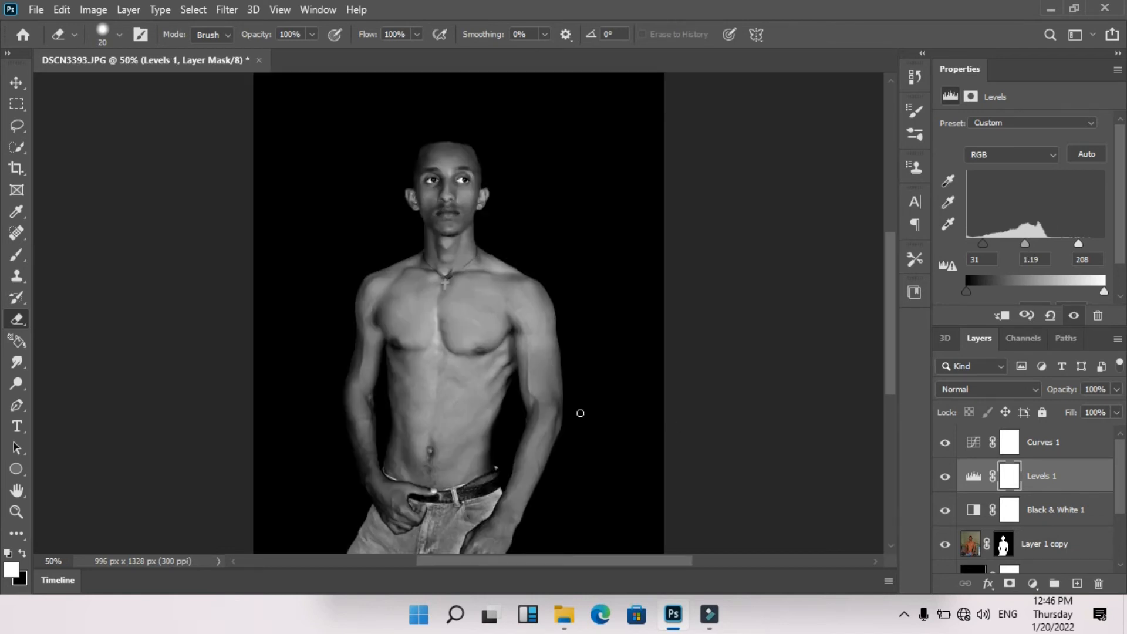
- Make the image of Layer 1 copy active and choose the Mixer Brush for retouching the man's face
left_click(1055, 443)
left_click(1045, 544)
key("b")
key("ctrl+plus")
key("ctrl+plus")
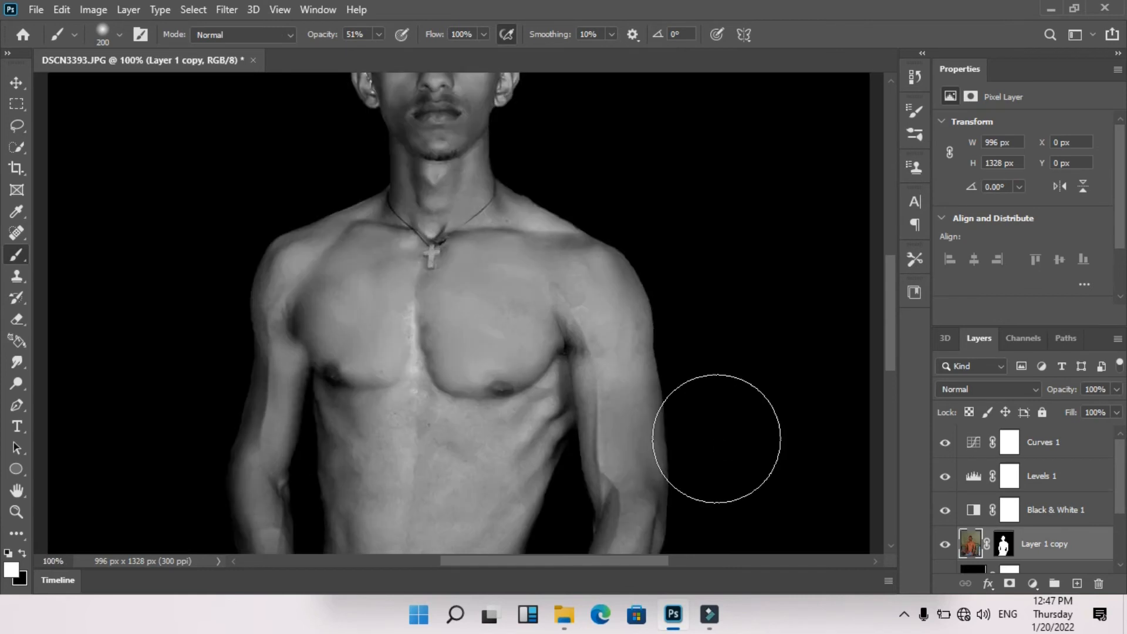
scroll(716, 438, "up", 9)
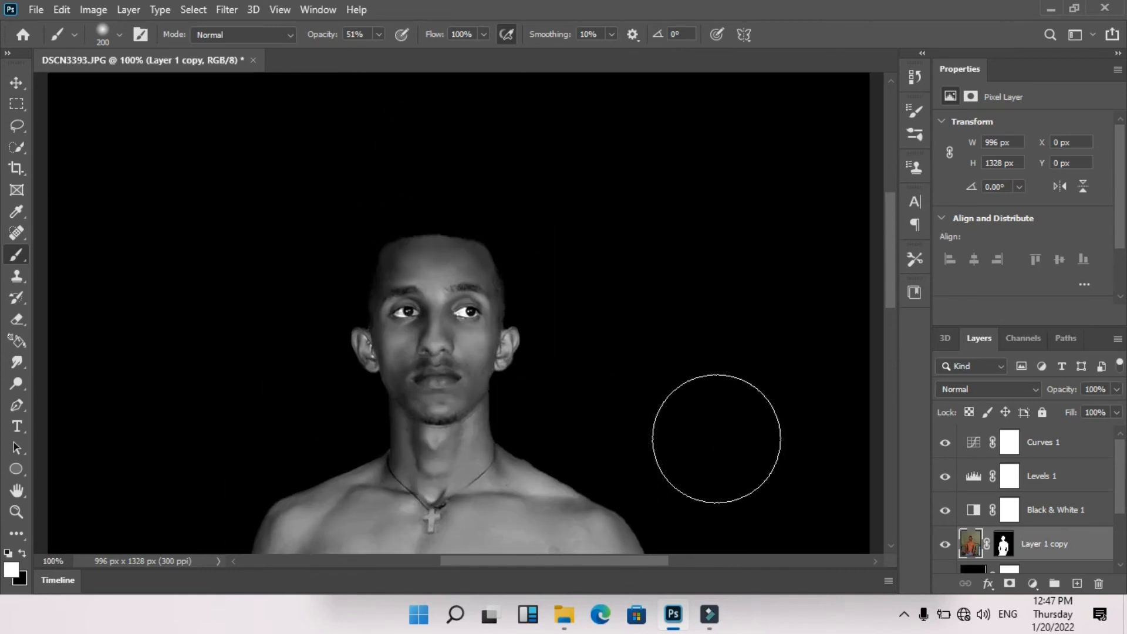
key("ctrl+plus")
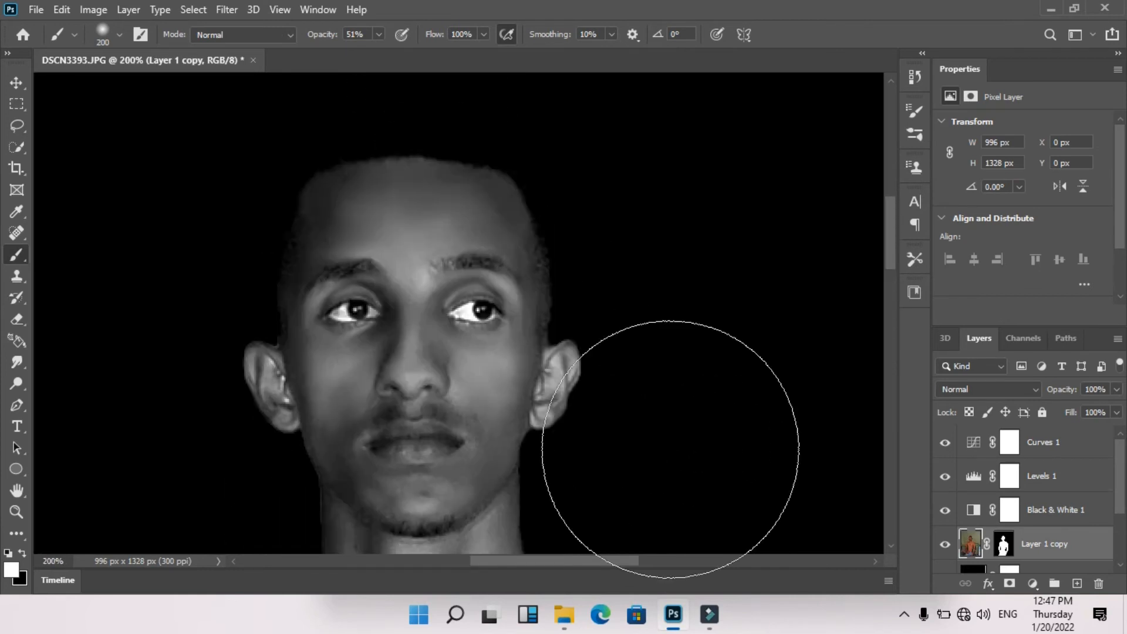
key("bracketleft")
key("bracketleft")
key("bracketleft")
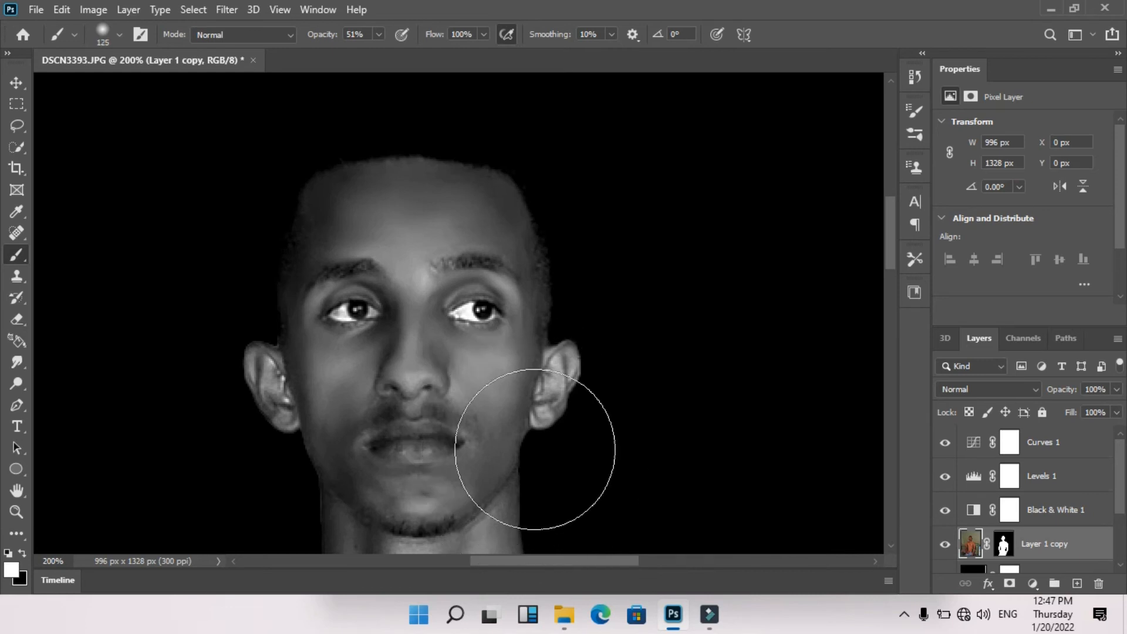
right_click(20, 258)
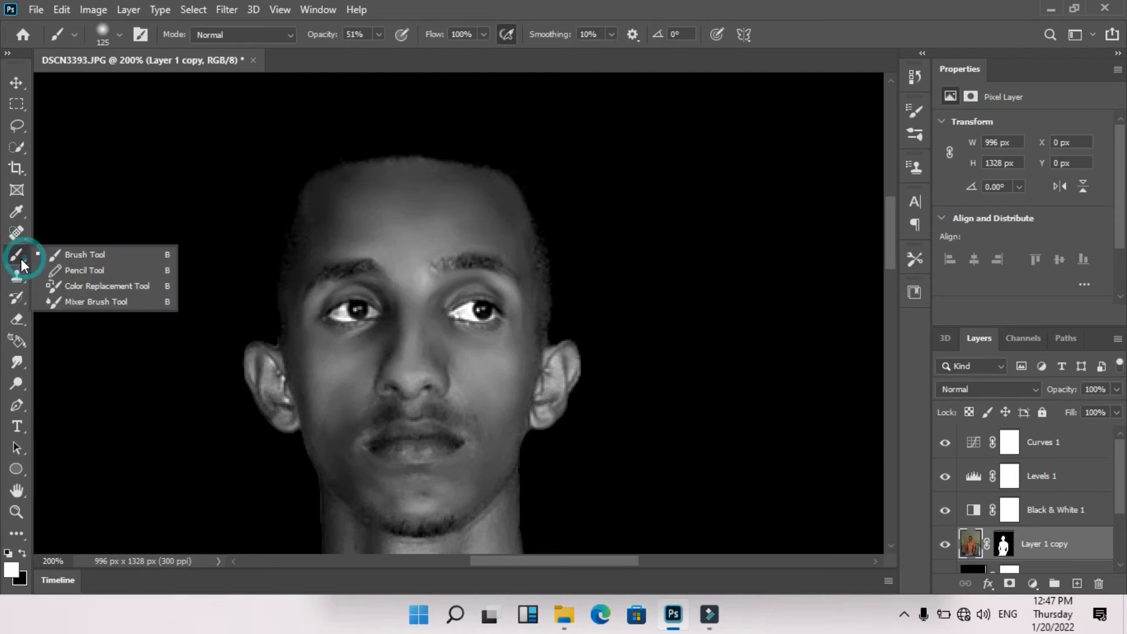
left_click(78, 303)
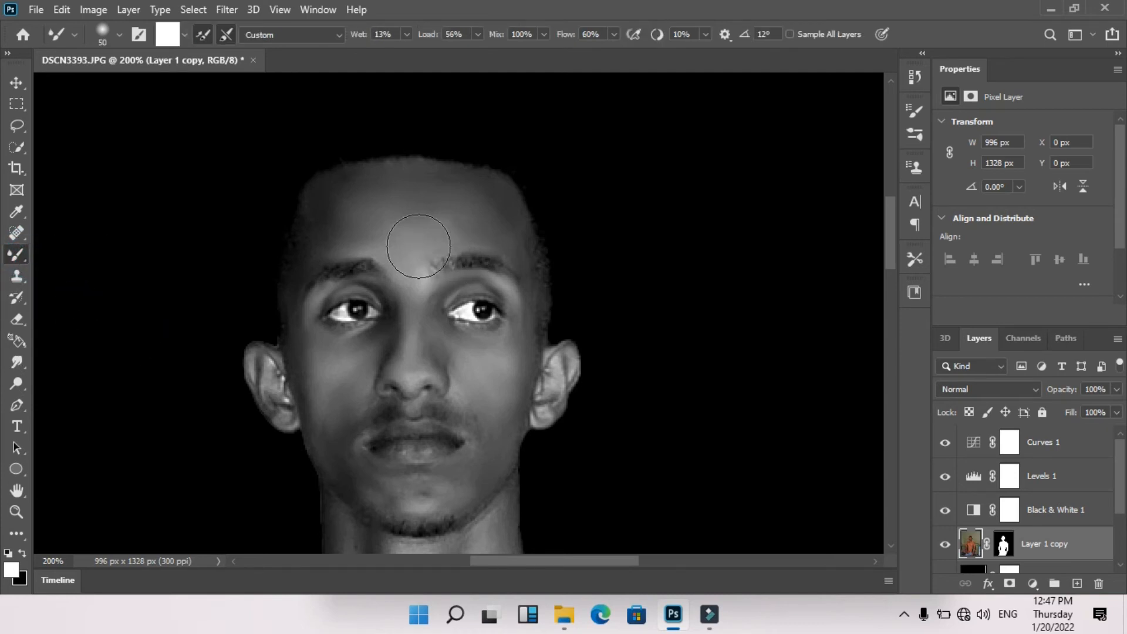
- Smooth the skin on the man's forehead and cheek with a size 20 Mixer Brush
key("ctrl+plus")
key("ctrl+plus")
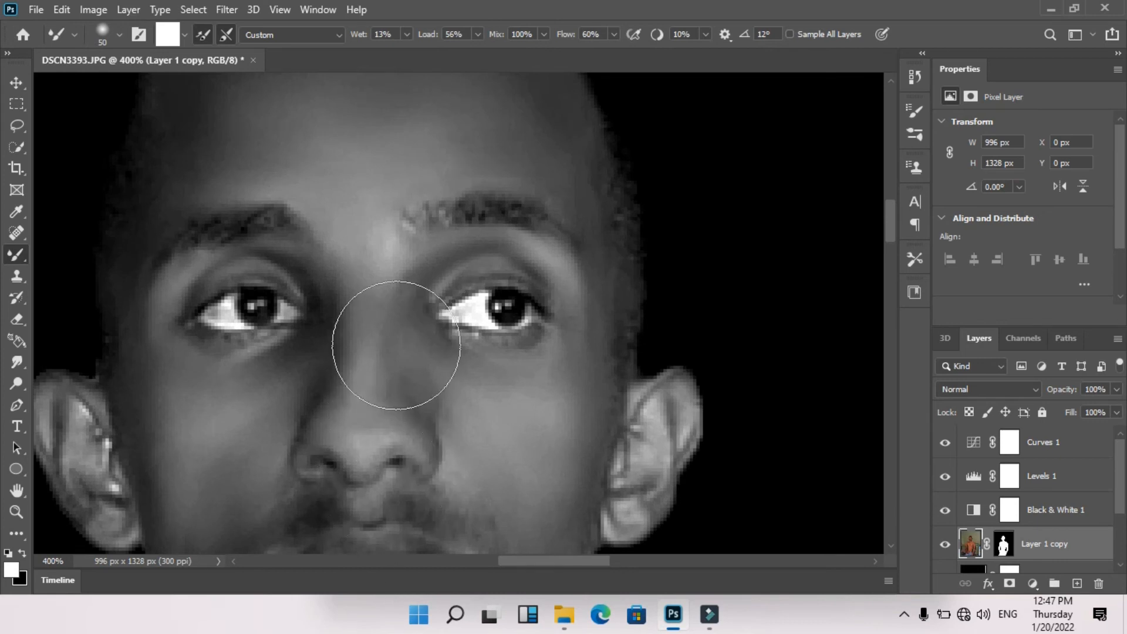
scroll(393, 317, "up", 1)
scroll(395, 309, "up", 4)
key("bracketleft")
key("bracketleft")
key("bracketleft")
mouse_move(446, 310)
left_mouse_down()
mouse_move(492, 308)
mouse_move(449, 279)
mouse_move(537, 284)
mouse_move(520, 228)
mouse_move(581, 272)
mouse_move(519, 260)
mouse_move(561, 268)
mouse_move(541, 299)
mouse_move(456, 335)
mouse_move(494, 272)
mouse_move(380, 233)
mouse_move(250, 227)
mouse_move(387, 219)
mouse_move(199, 320)
mouse_move(286, 315)
mouse_move(182, 313)
mouse_move(413, 259)
left_mouse_up()
scroll(549, 354, "down", 3)
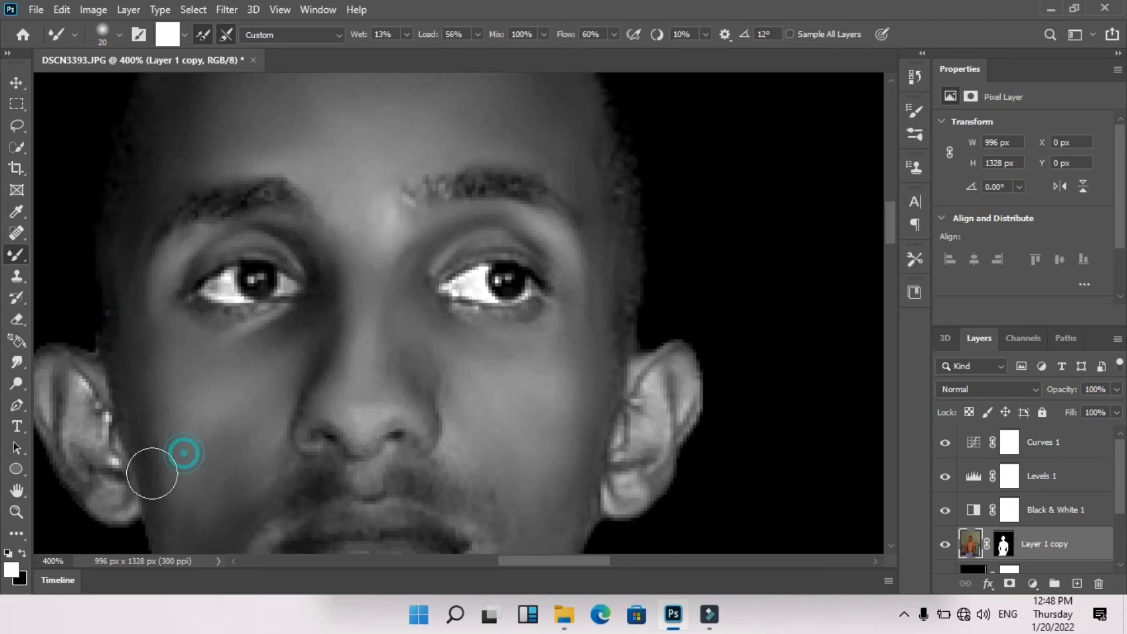
scroll(564, 364, "down", 5)
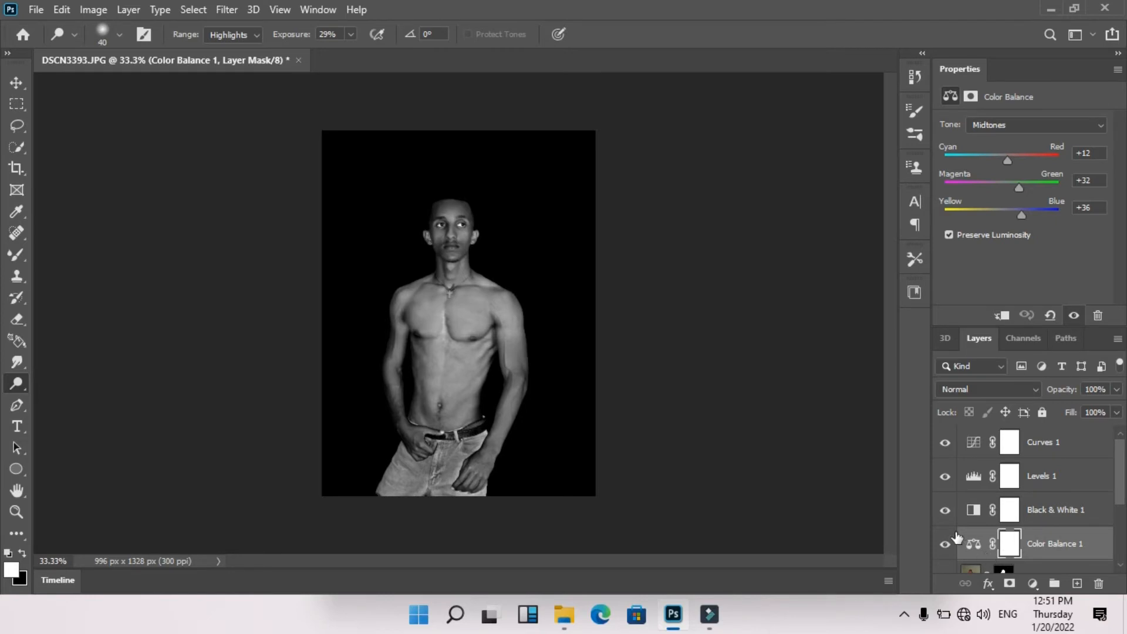
- Group the adjustment layers from Color Balance 1 to Curves 1 and add a Gradient Fill layer above the group
left_click(1044, 442, "shift")
key("ctrl+g")
left_click(1032, 582)
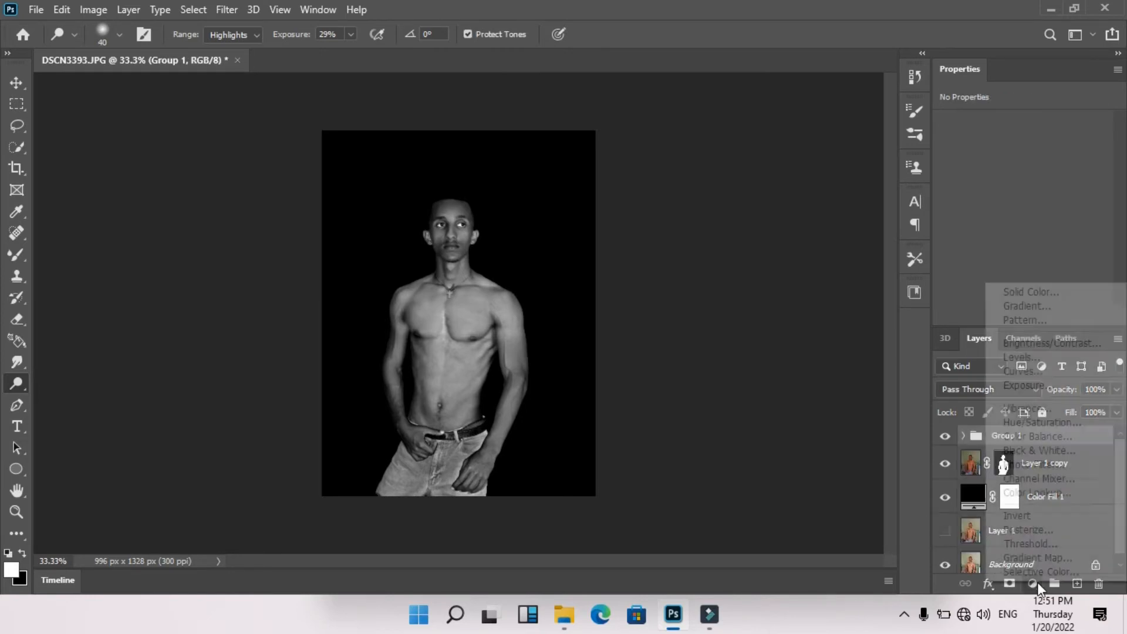
left_click(1032, 306)
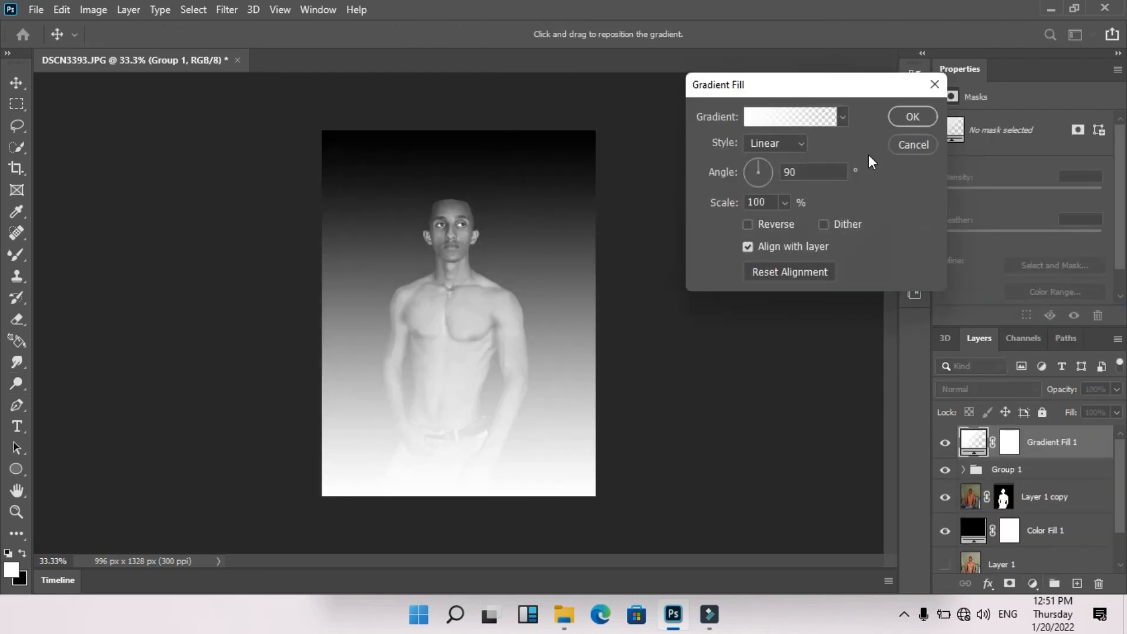
- Make the gradient fade from the background's black to transparent, deleting the white color stop and placing the 0% opacity stop at 71%
left_click(769, 119)
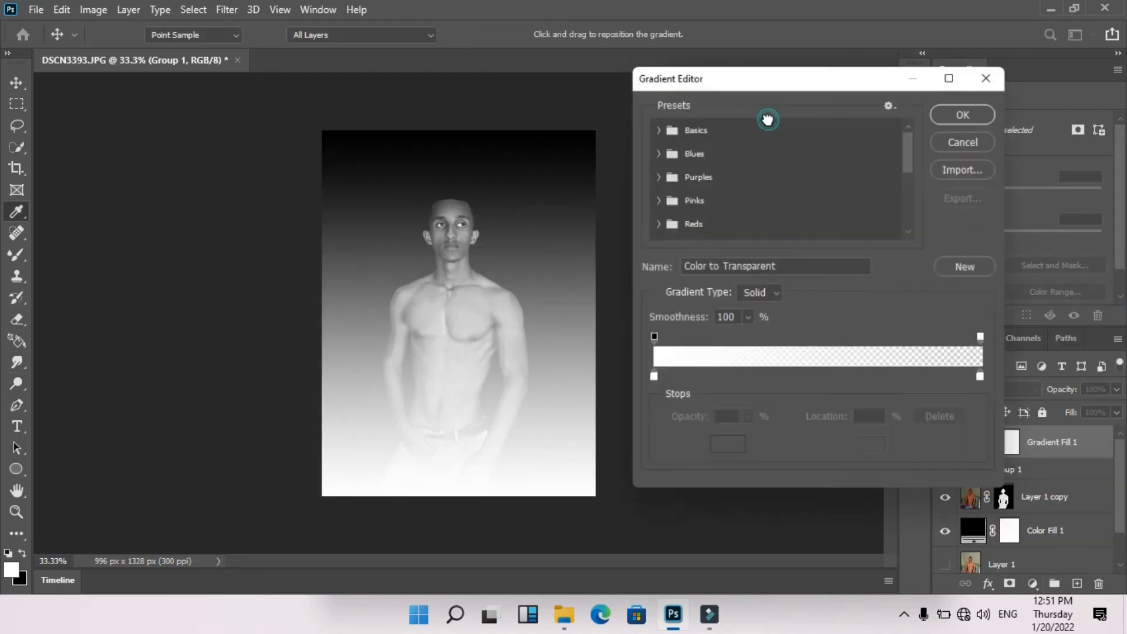
left_click(652, 380)
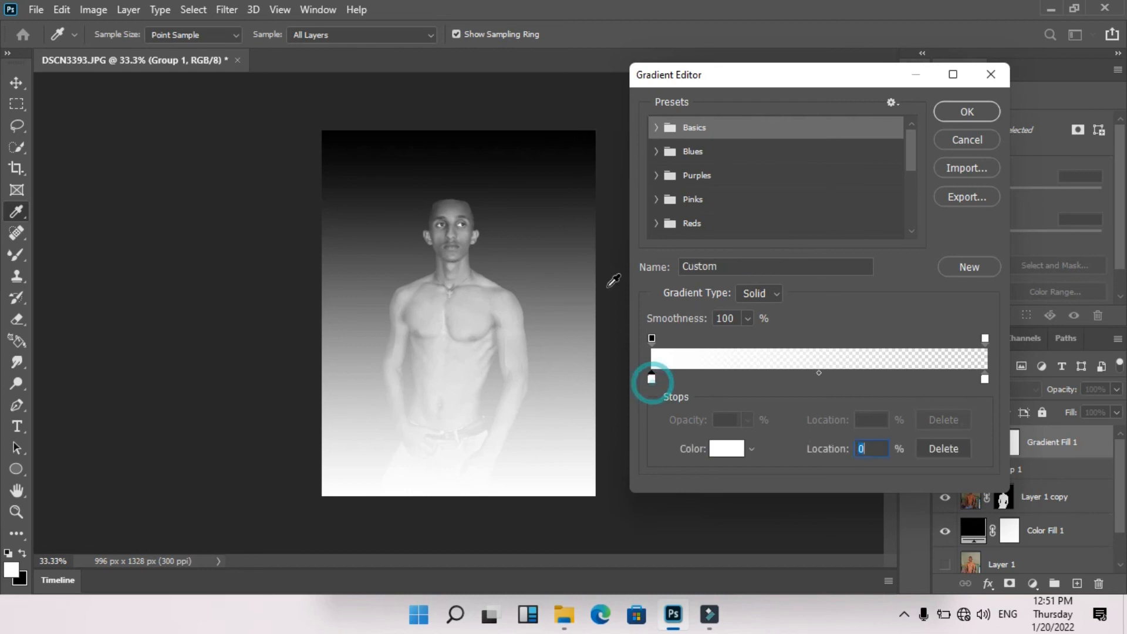
left_click(564, 152)
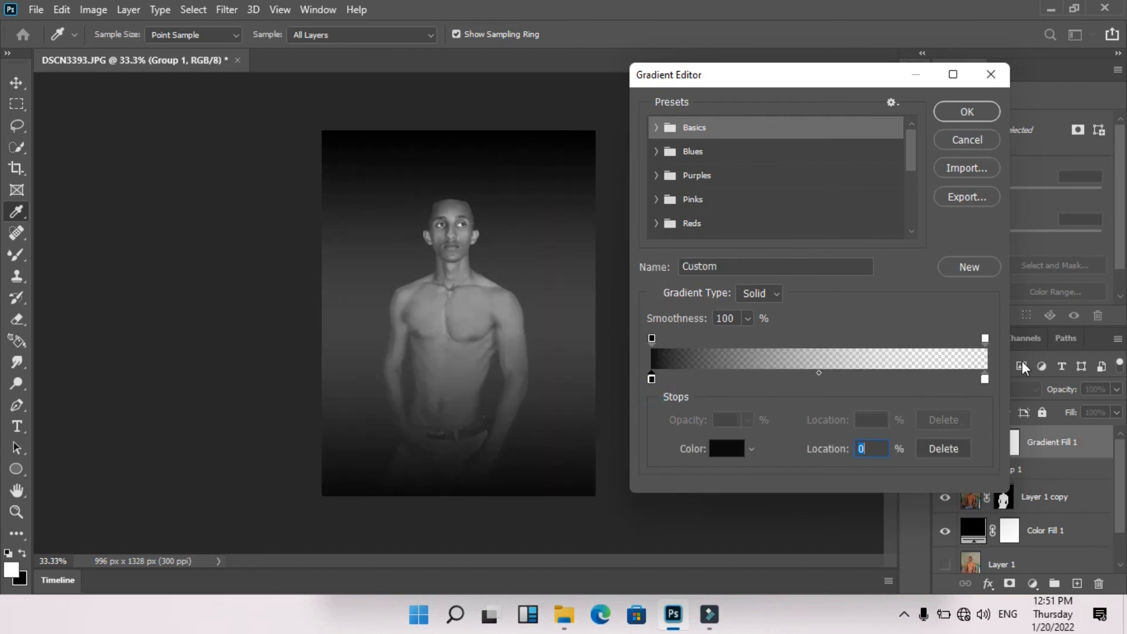
left_click(985, 379)
left_click(938, 448)
left_click_drag(985, 338, 891, 343)
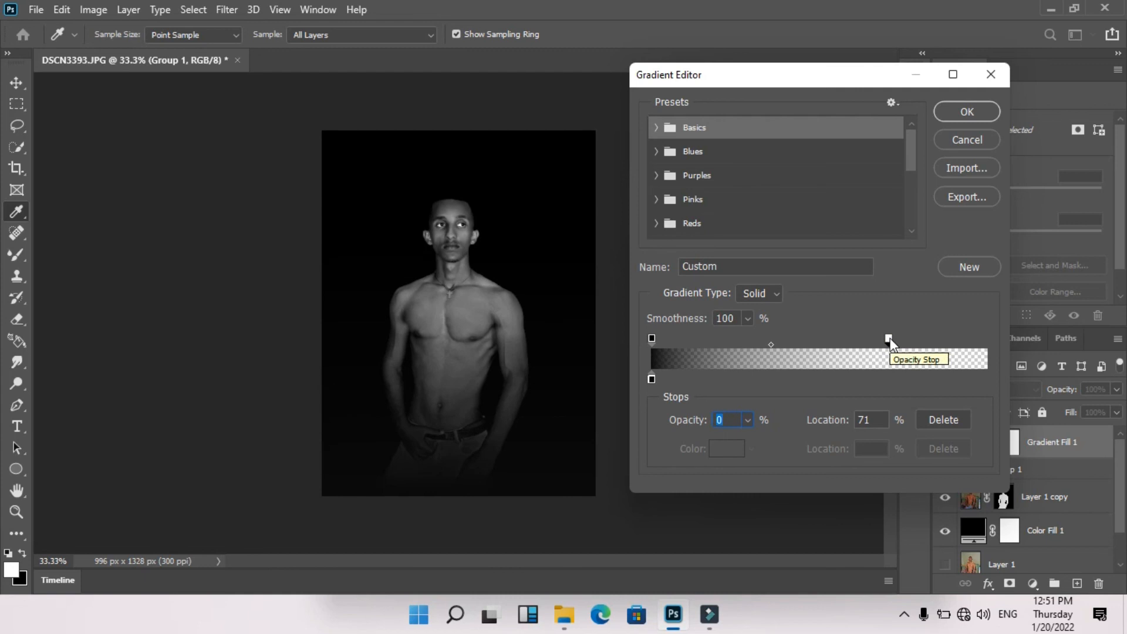
left_click(977, 109)
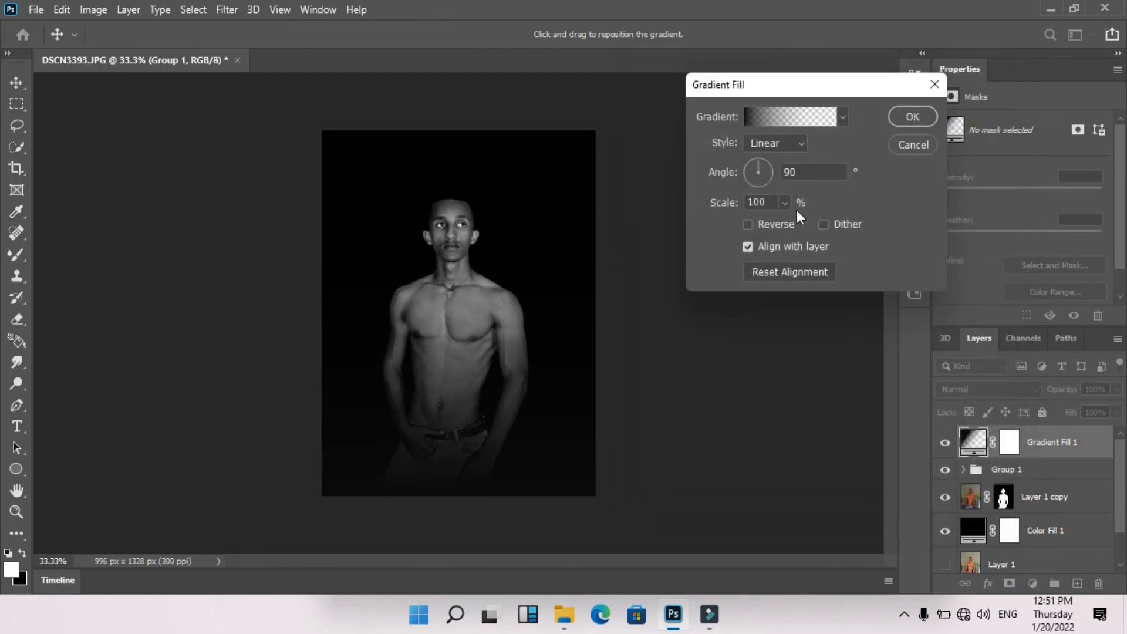
- Shift the linear gradient slightly upward over the man's lower body at 100% scale and apply the Gradient Fill
left_click(784, 202)
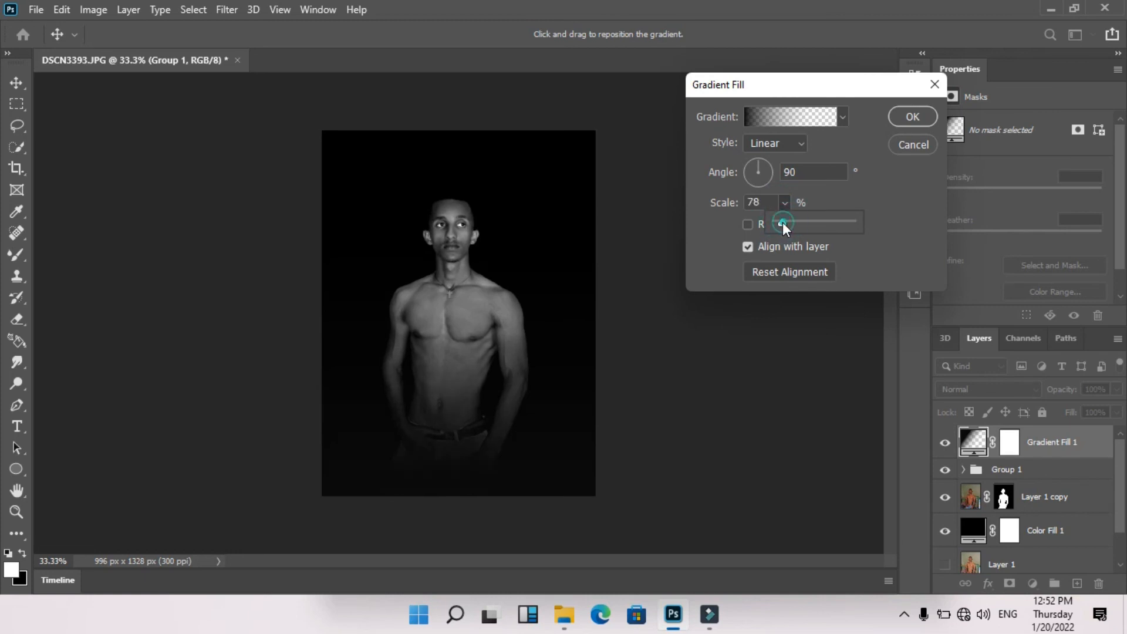
left_click_drag(786, 224, 783, 224)
left_click(577, 401)
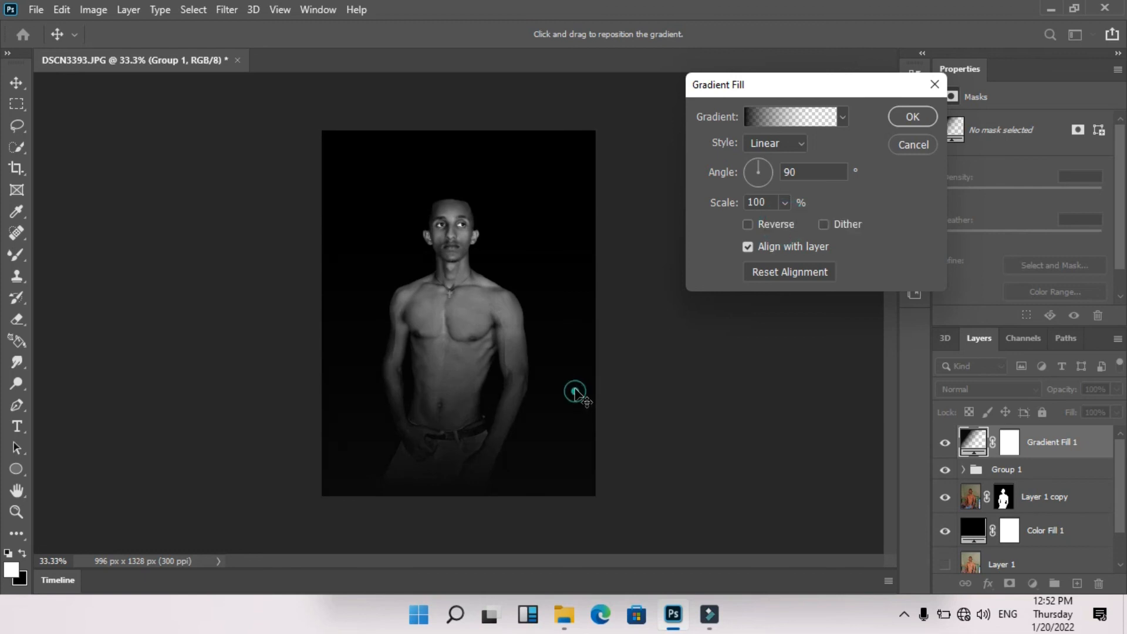
left_click_drag(573, 397, 574, 379)
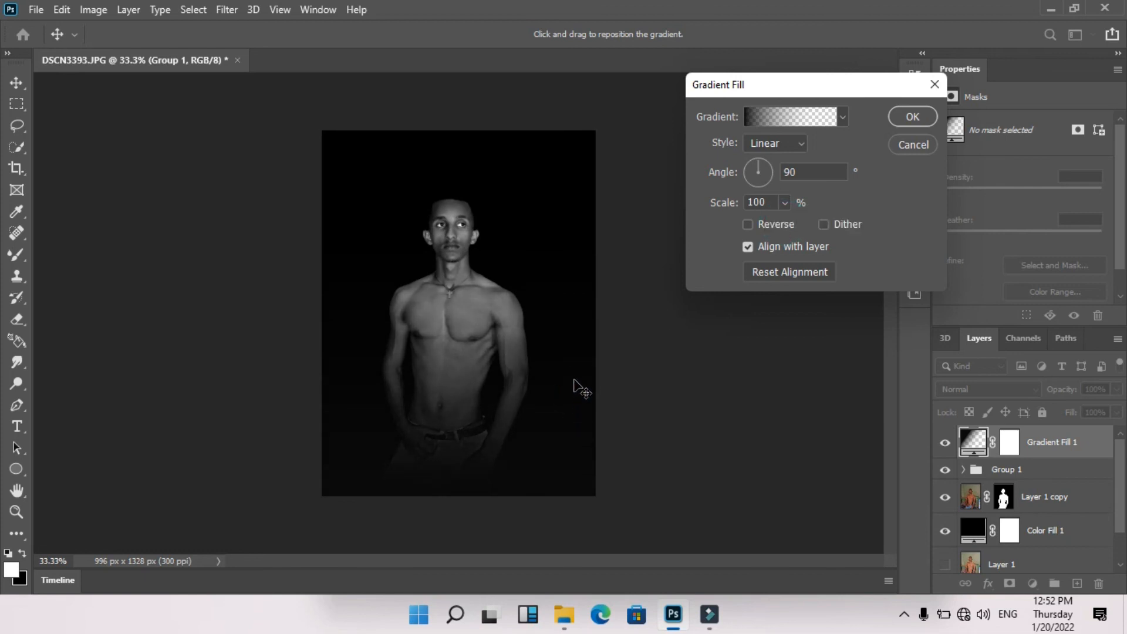
left_click(926, 115)
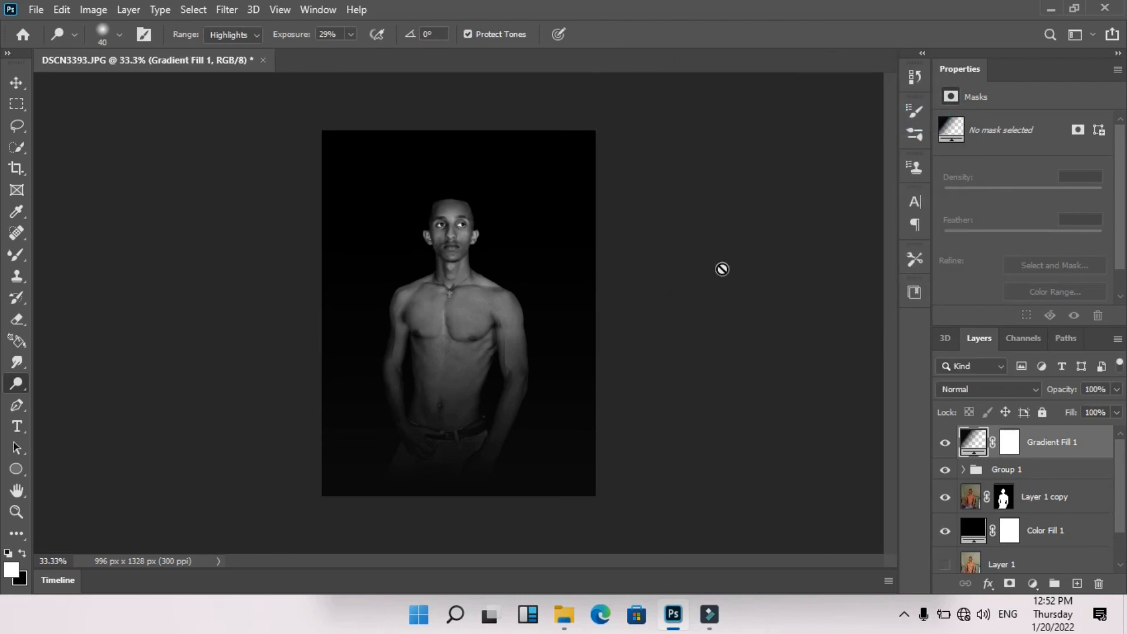
key("ctrl+0")
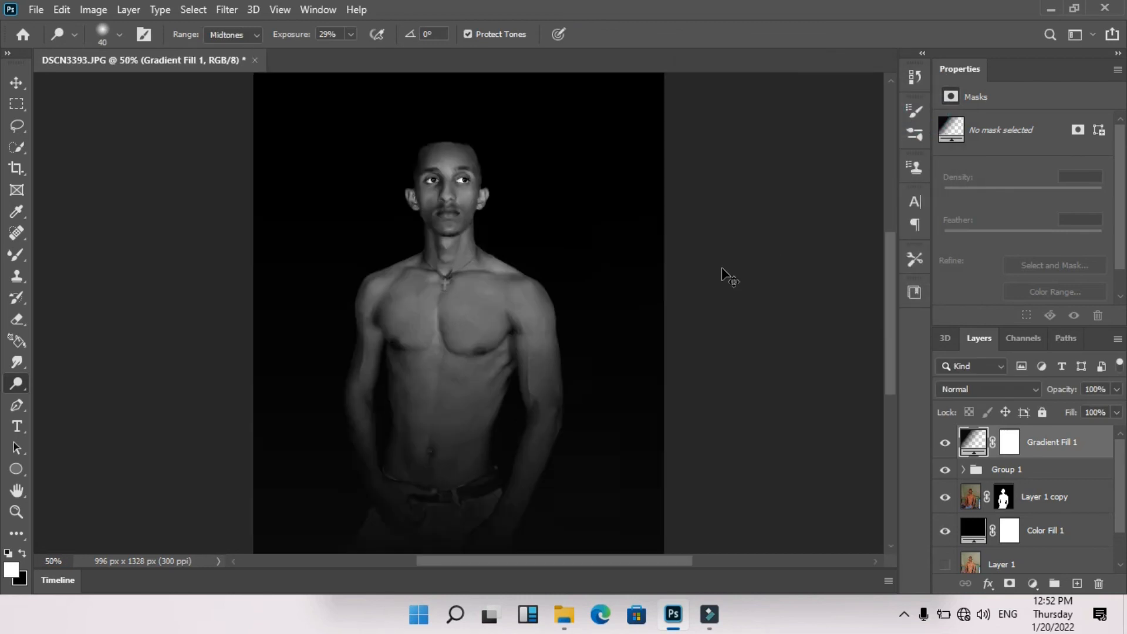